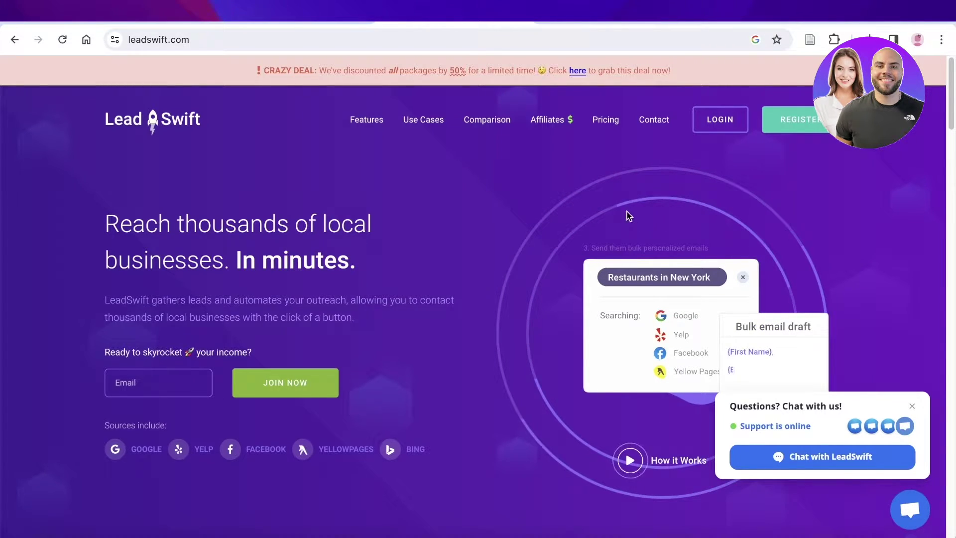
Step: Close the 'Questions? Chat with us!' support popup on the LeadSwift homepage
scroll(525, 204, down, 1)
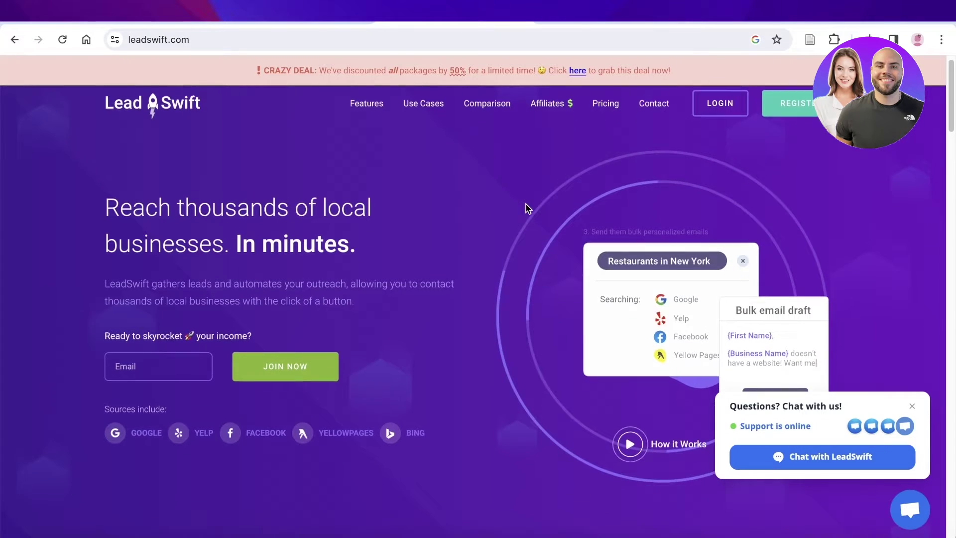
click(914, 405)
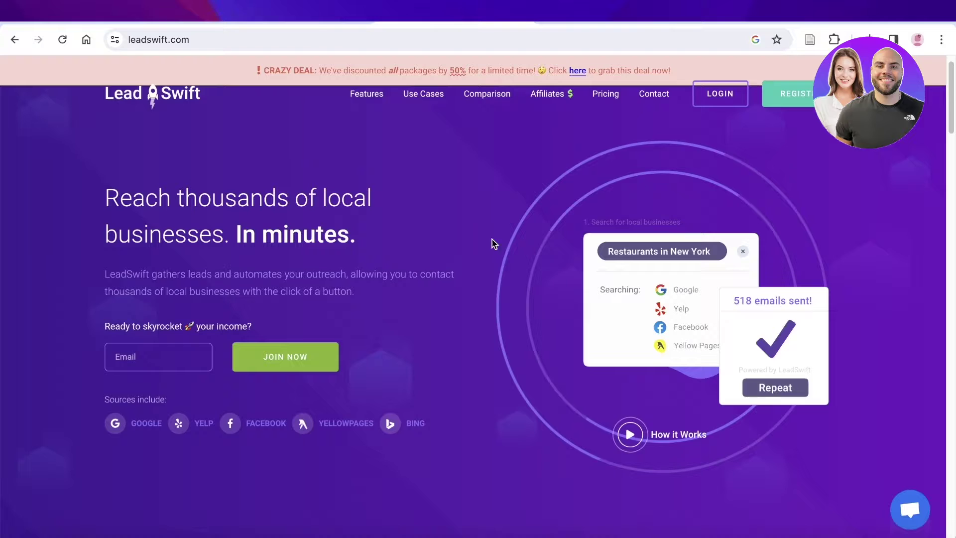
scroll(393, 212, up, 1)
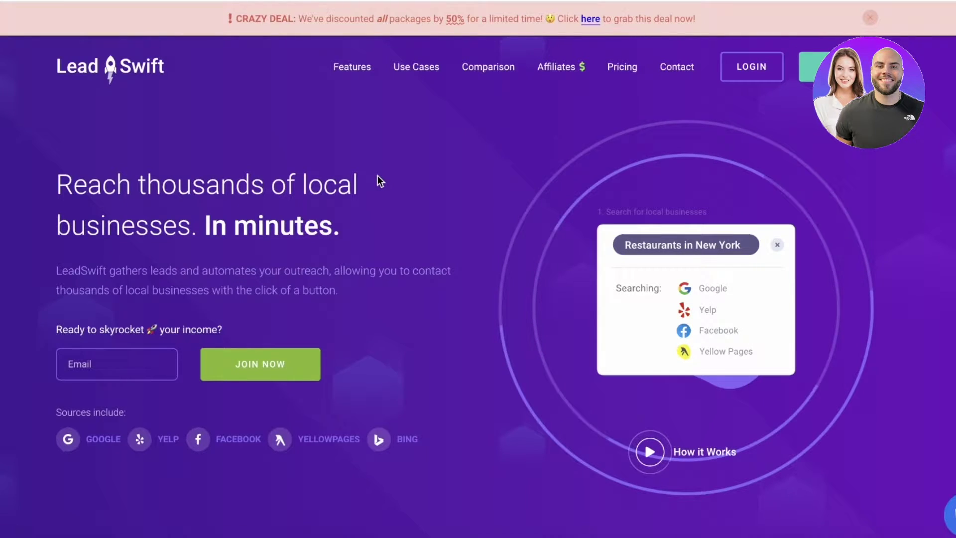
Step: Scroll through the homepage to review the lead search and bulk email outreach features
scroll(445, 181, down, 10)
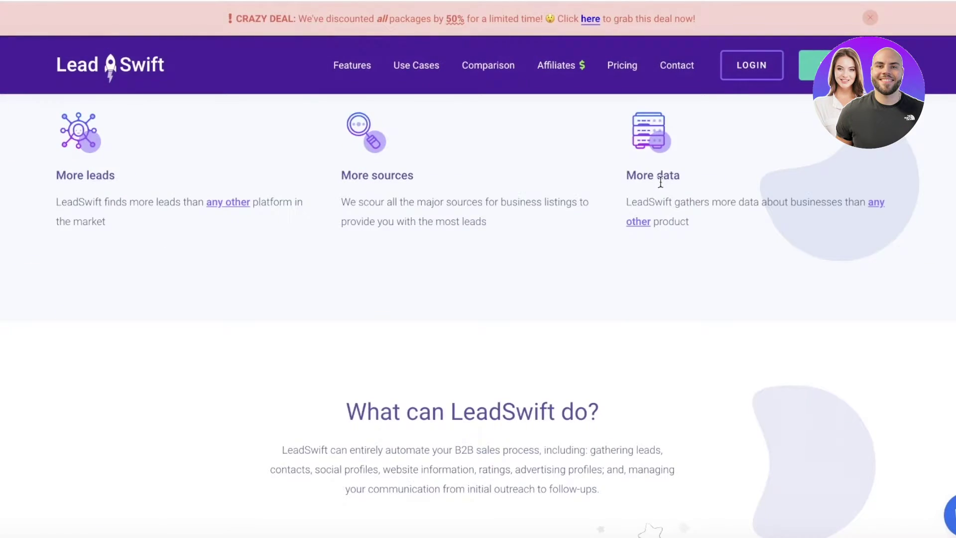
scroll(660, 182, up, 5)
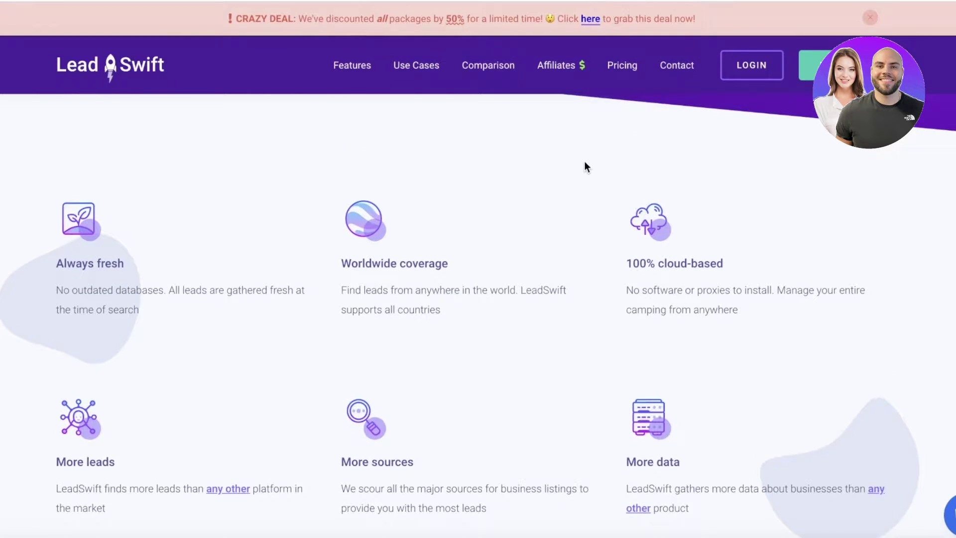
scroll(577, 159, up, 5)
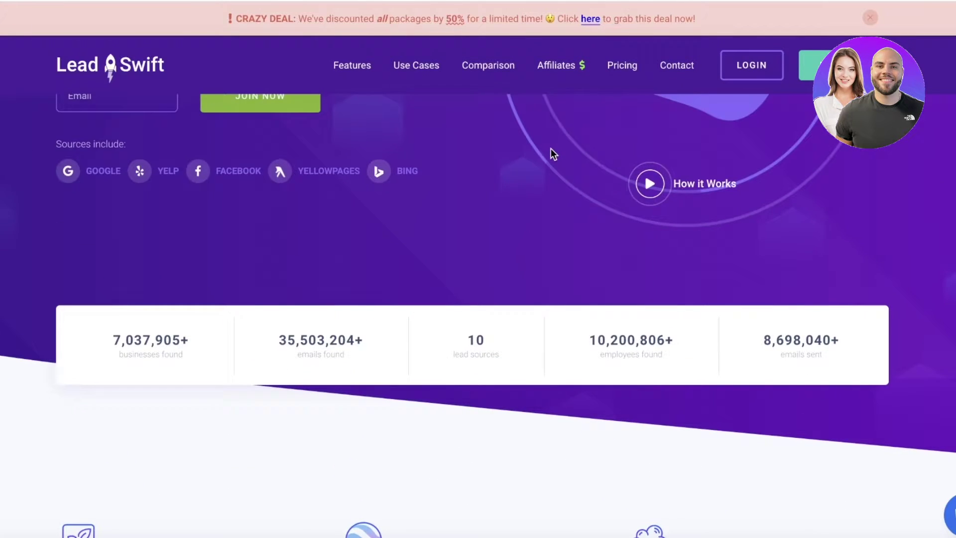
scroll(548, 148, down, 7)
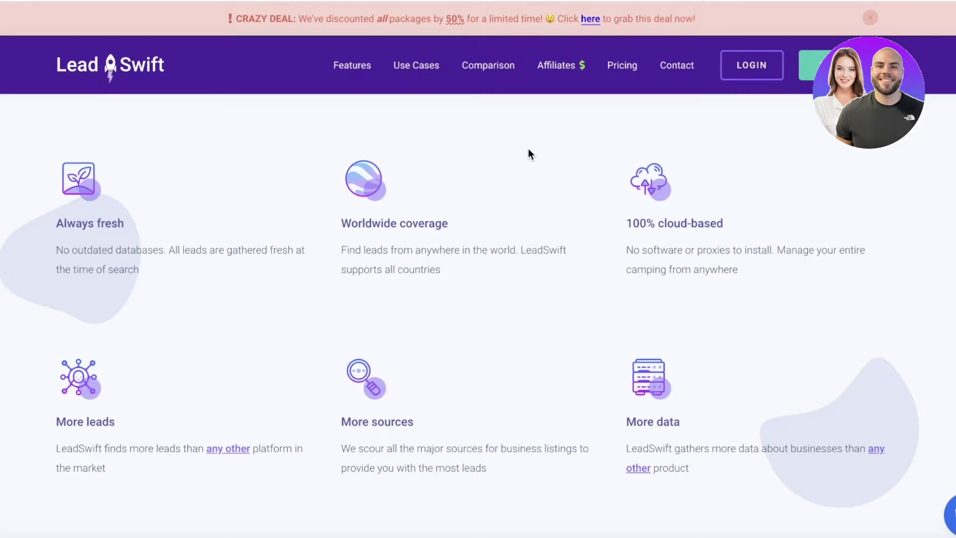
scroll(521, 161, down, 3)
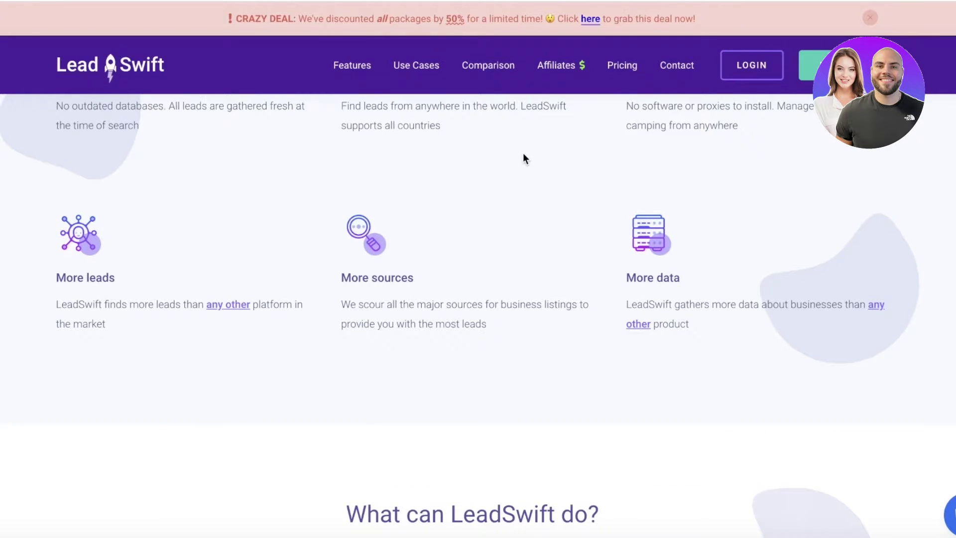
scroll(511, 163, down, 6)
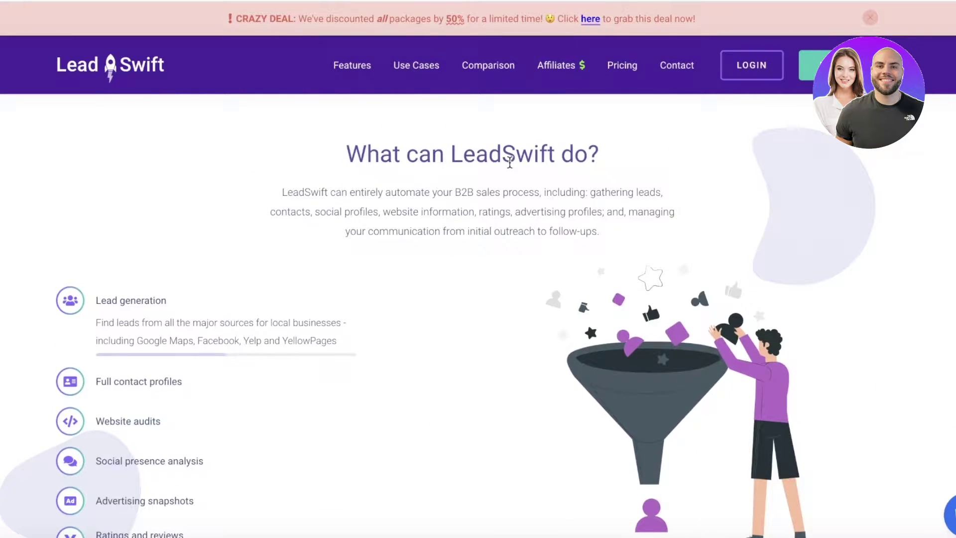
scroll(480, 179, down, 3)
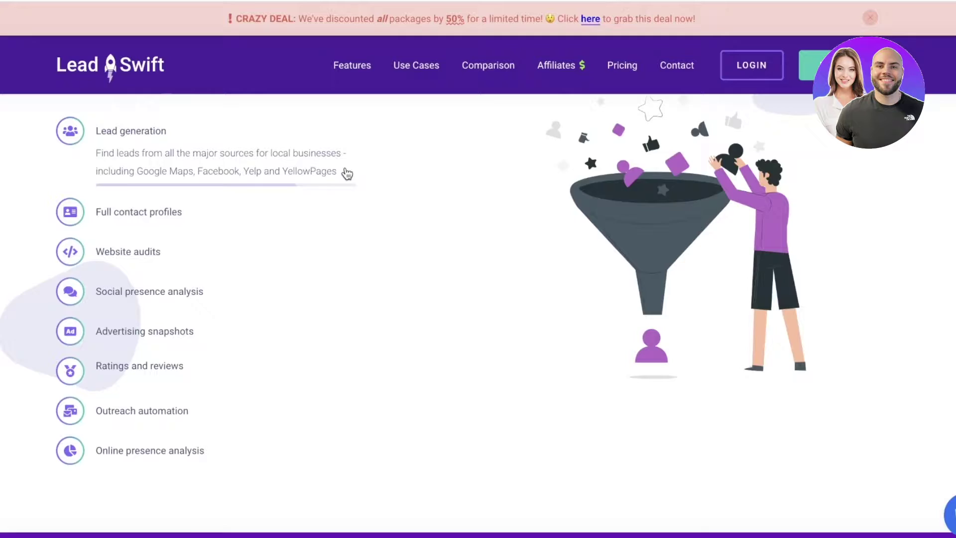
scroll(338, 175, down, 7)
scroll(321, 172, up, 6)
scroll(362, 168, up, 1)
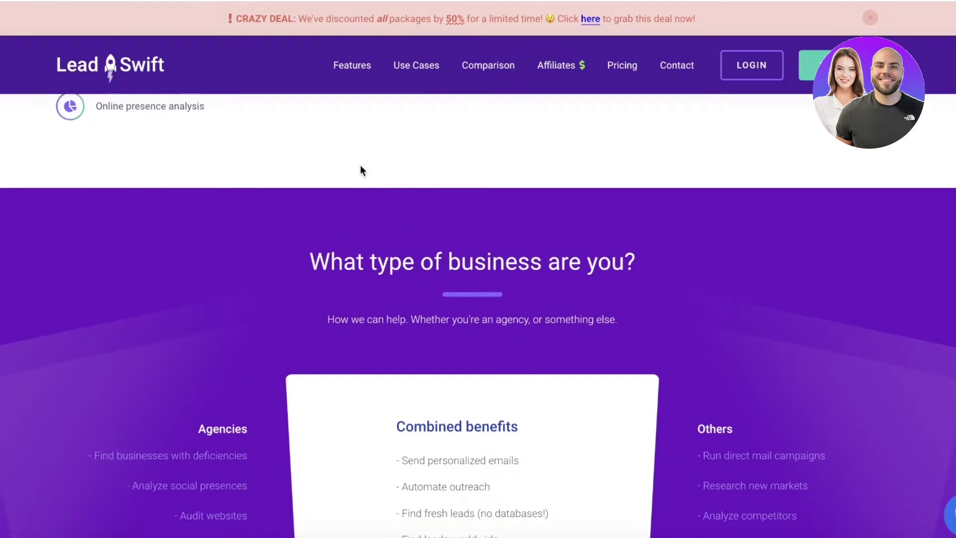
scroll(359, 165, down, 2)
scroll(361, 169, up, 15)
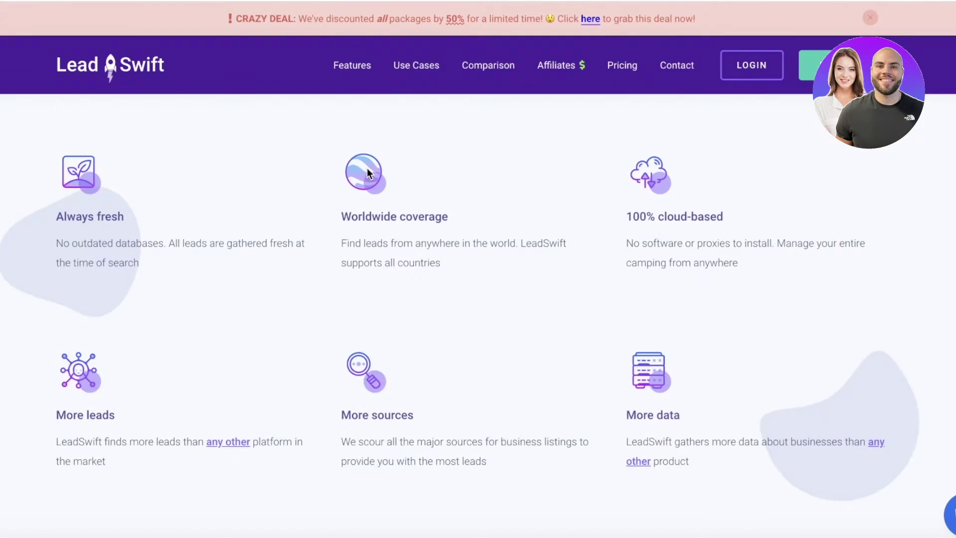
scroll(371, 174, up, 6)
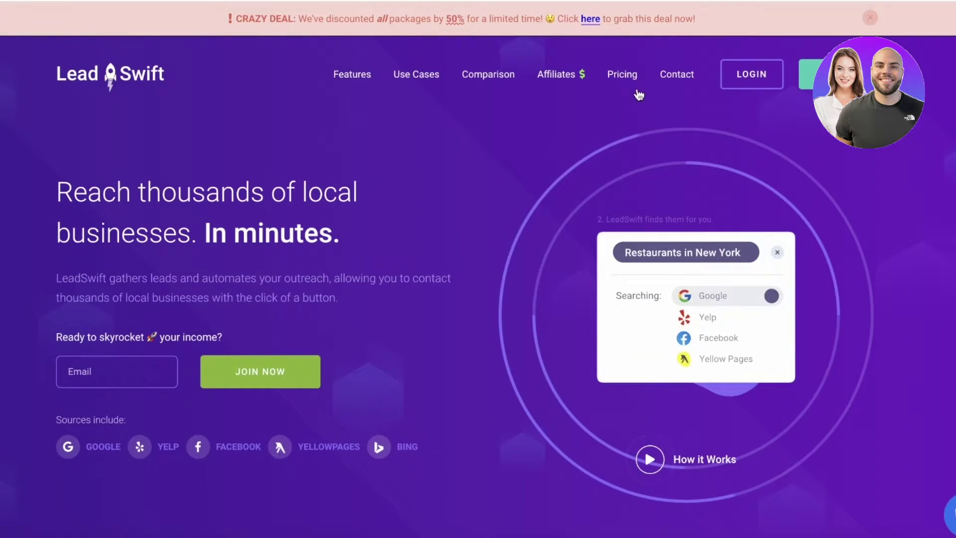
Step: Open the Pricing page and scroll down to the Starter, Professional and Agency plans
right_click(633, 79)
click(621, 75)
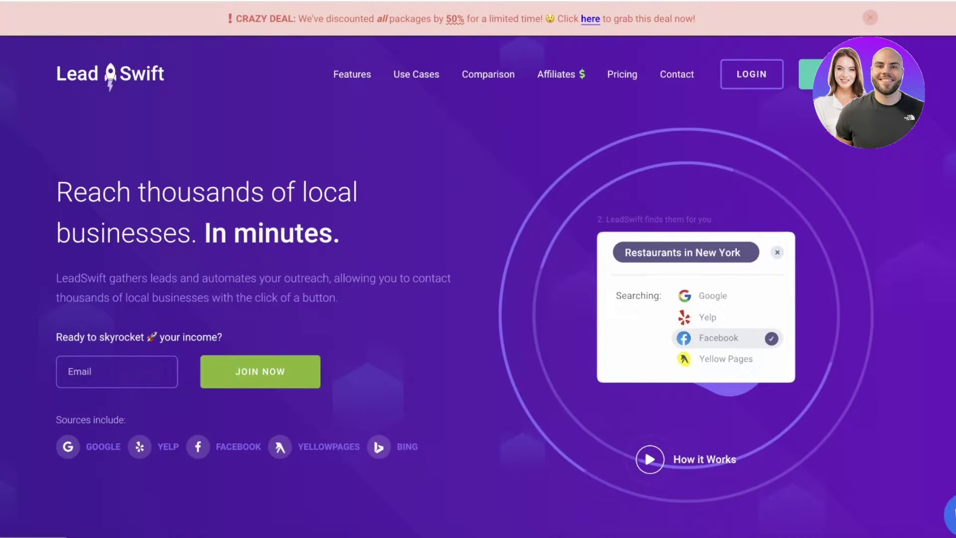
scroll(598, 148, down, 5)
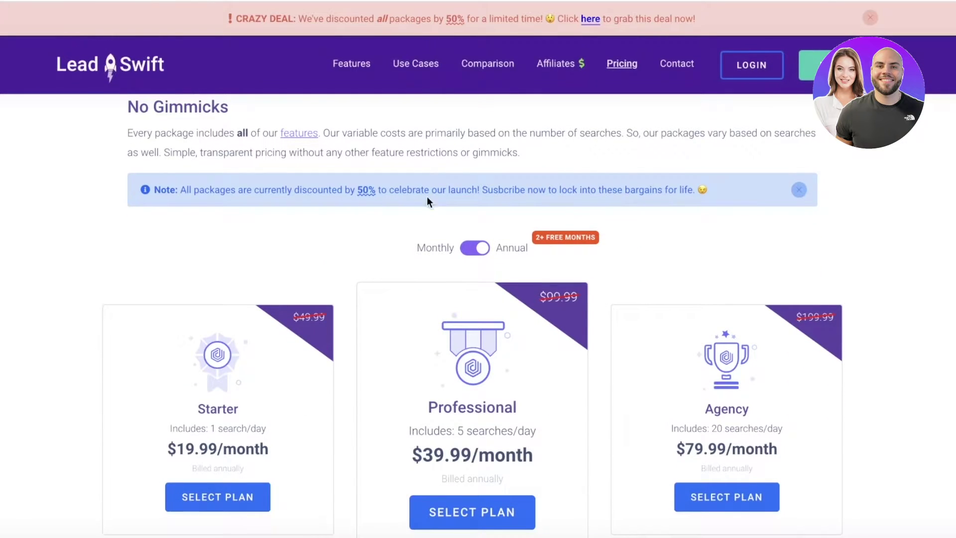
Step: Switch plan prices to monthly, then fill the signup name and e-mail from saved suggestions
click(476, 247)
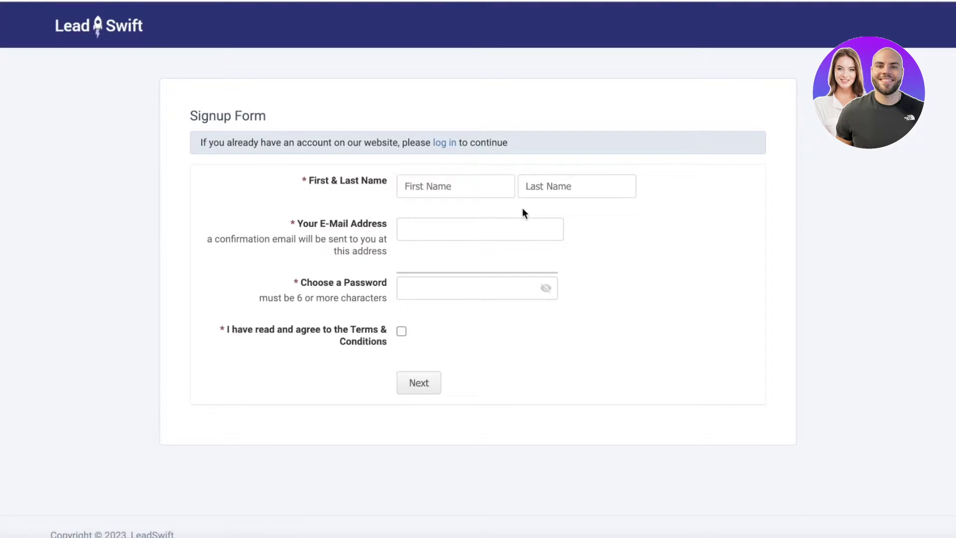
click(480, 190)
click(494, 219)
click(480, 224)
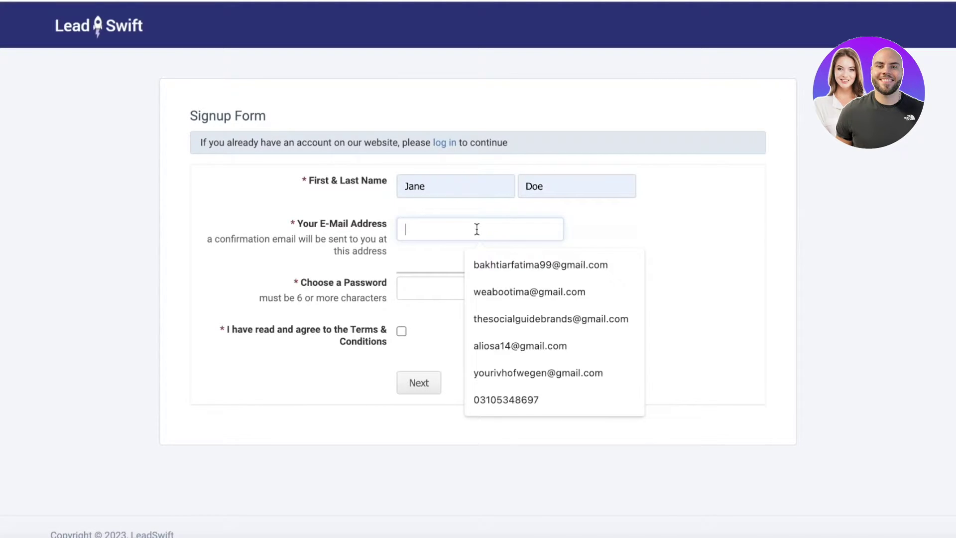
click(496, 259)
key(ctrl+a)
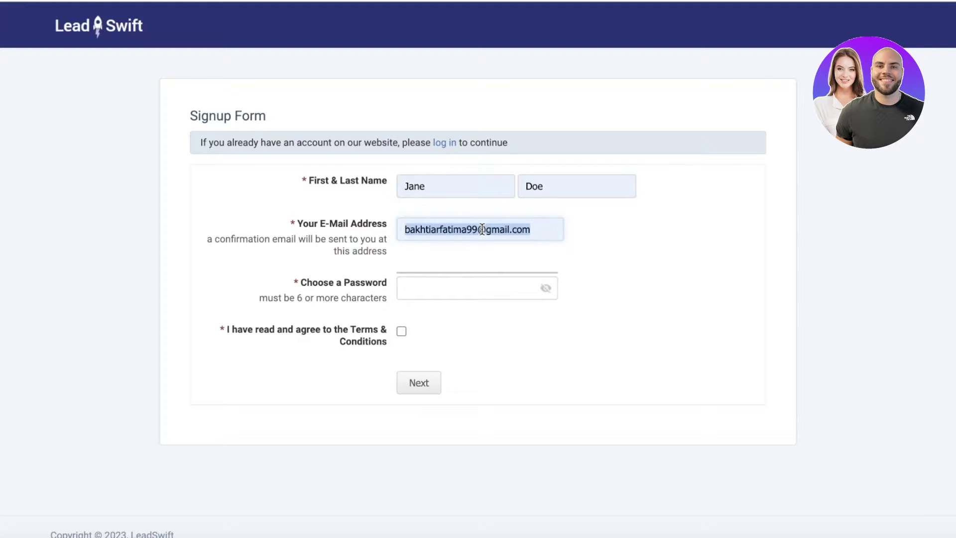
text(weaboo)
click(475, 268)
Step: Enter the account password, accept the Terms & Conditions, and submit the signup form
click(468, 290)
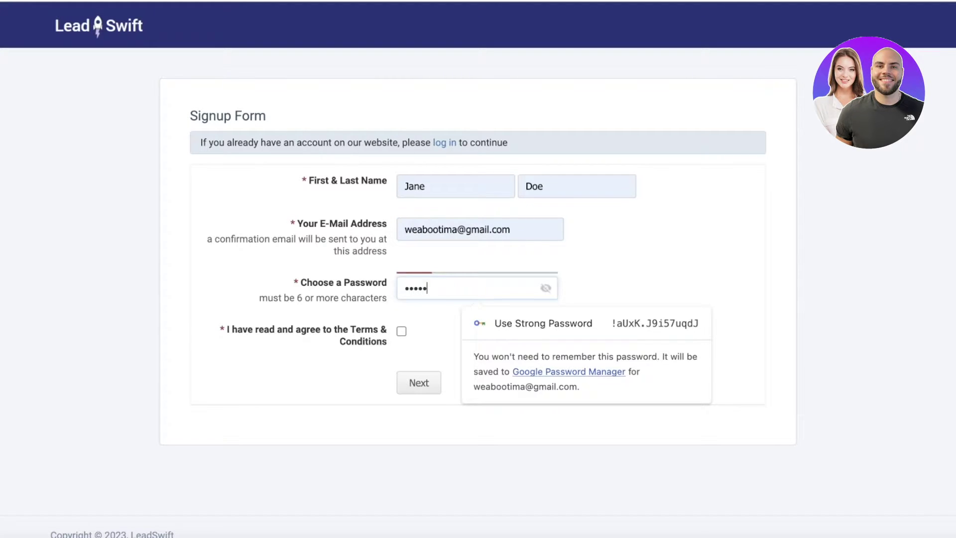
text(•••••••••)
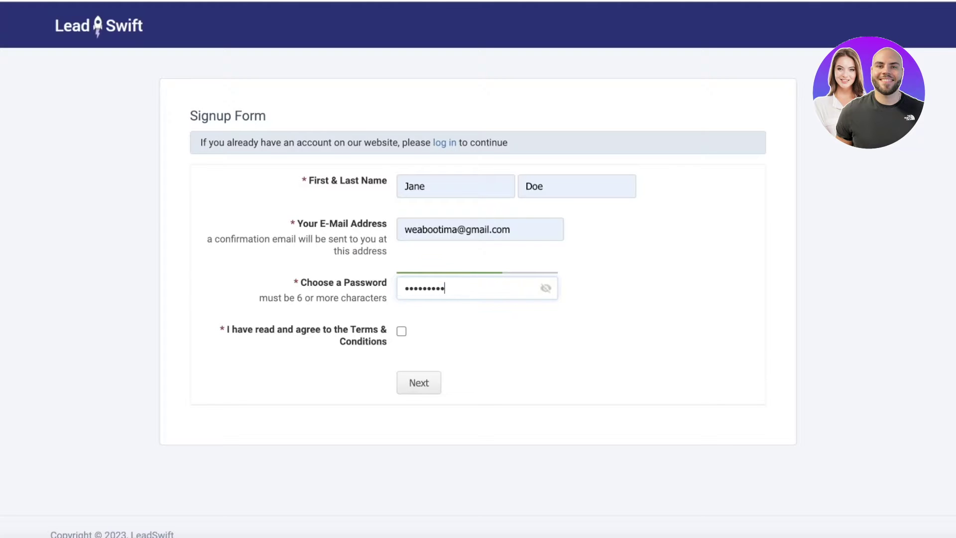
click(401, 332)
click(419, 382)
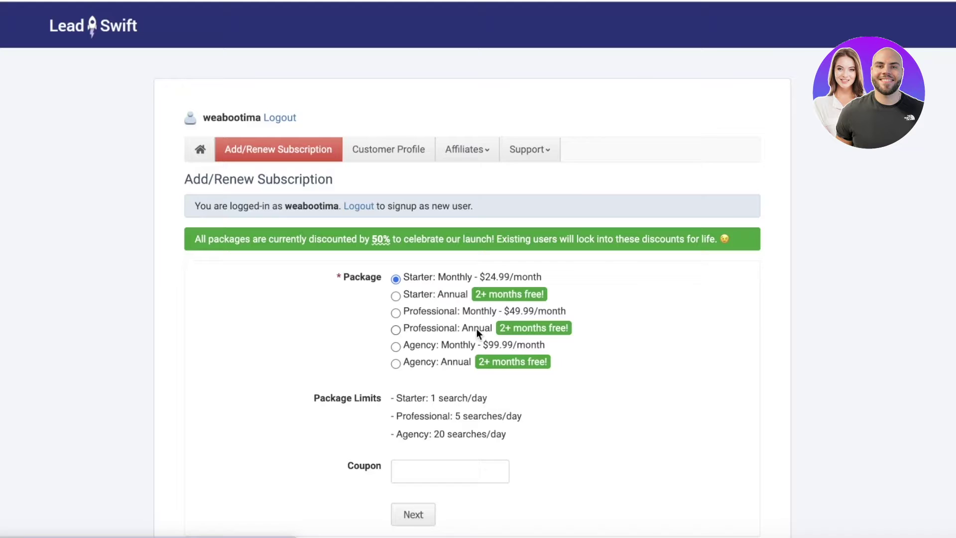
Step: Dismiss the browser's save-password prompt and continue with the 7-day Free Trial package
click(485, 271)
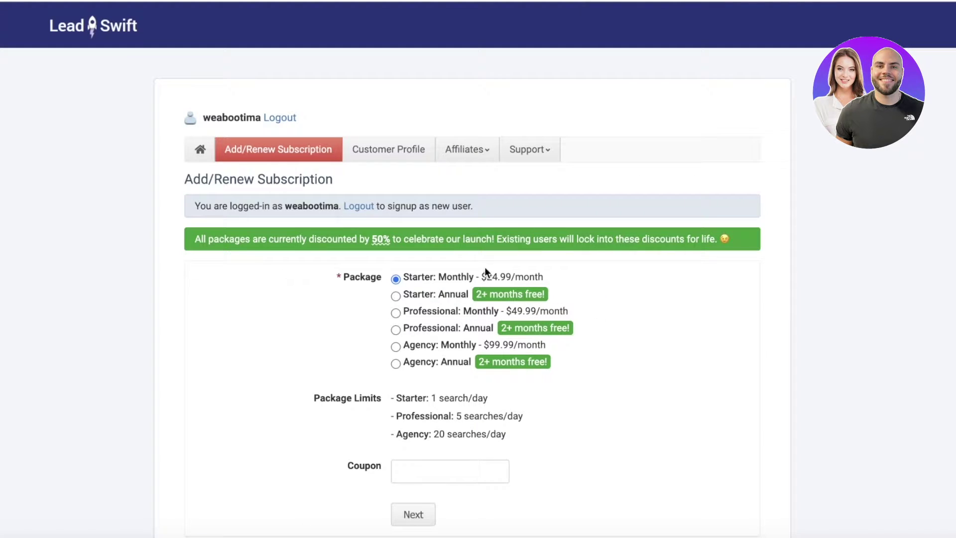
scroll(458, 237, down, 3)
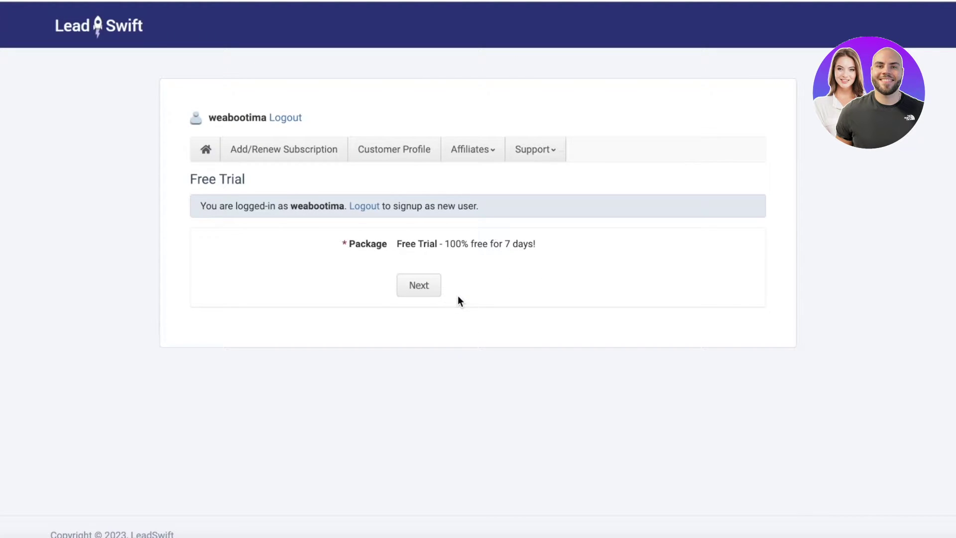
click(437, 292)
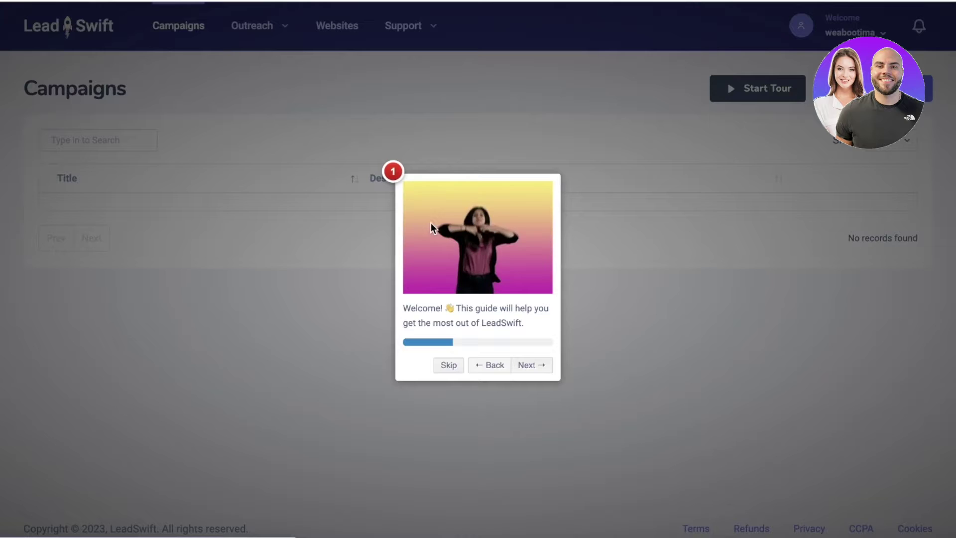
Step: Skip the welcome tour, look over the navigation menus, and close the account summary panel
click(449, 364)
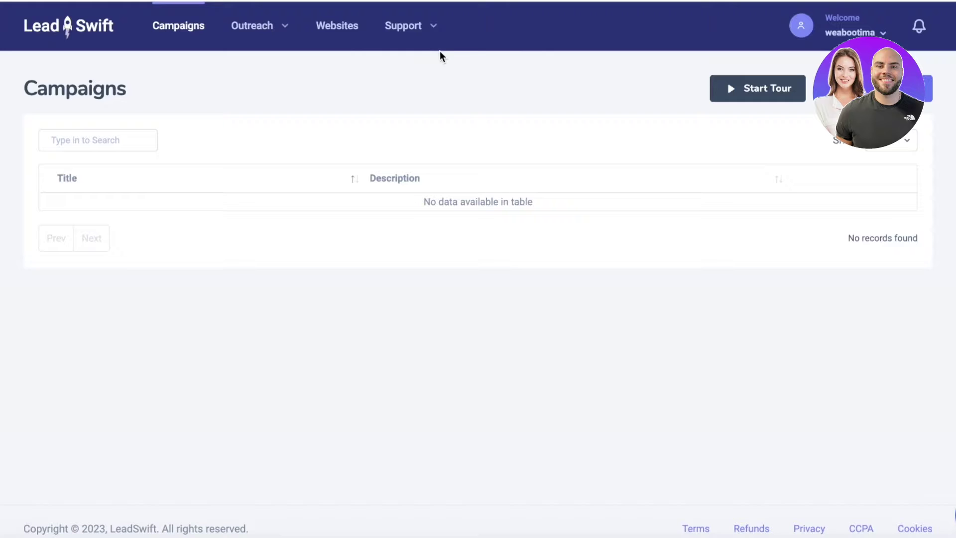
mouse_move(250, 29)
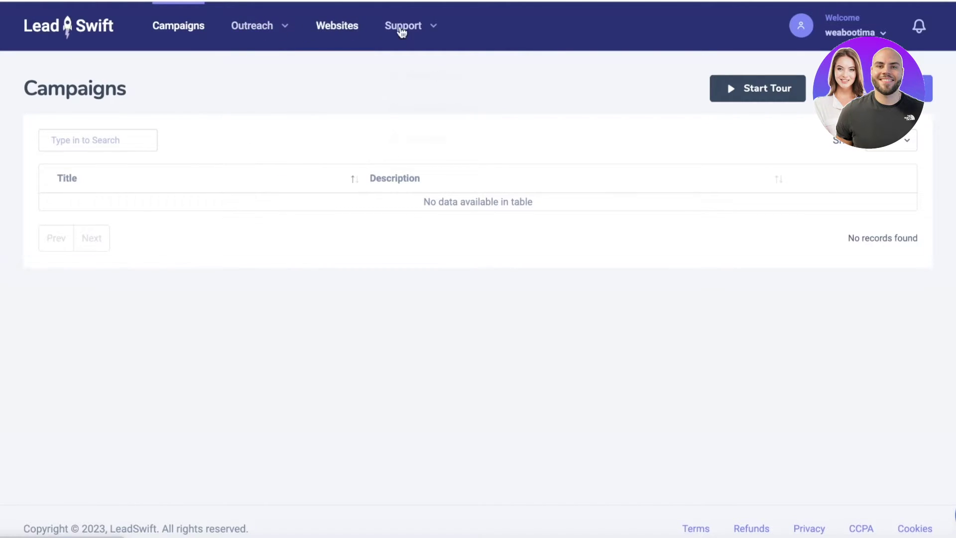
mouse_move(430, 29)
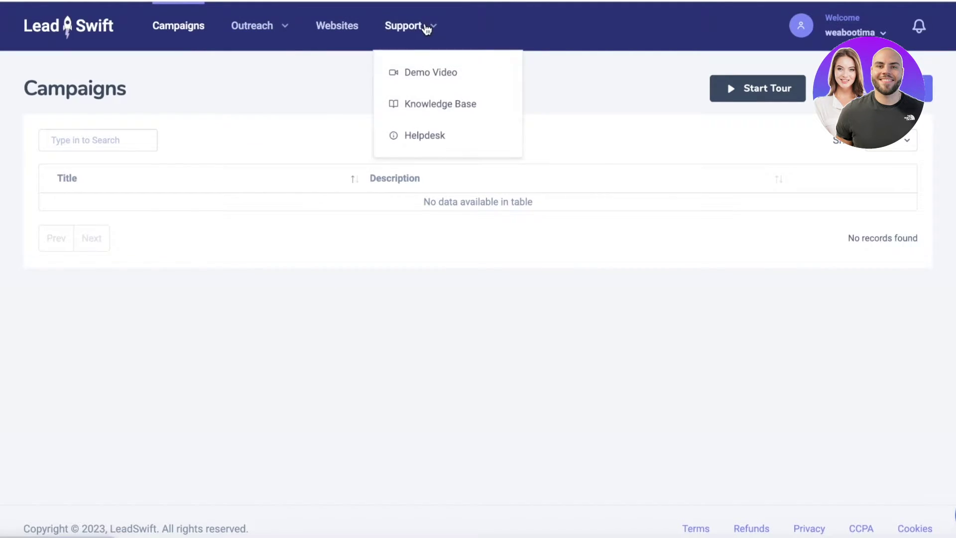
mouse_move(840, 28)
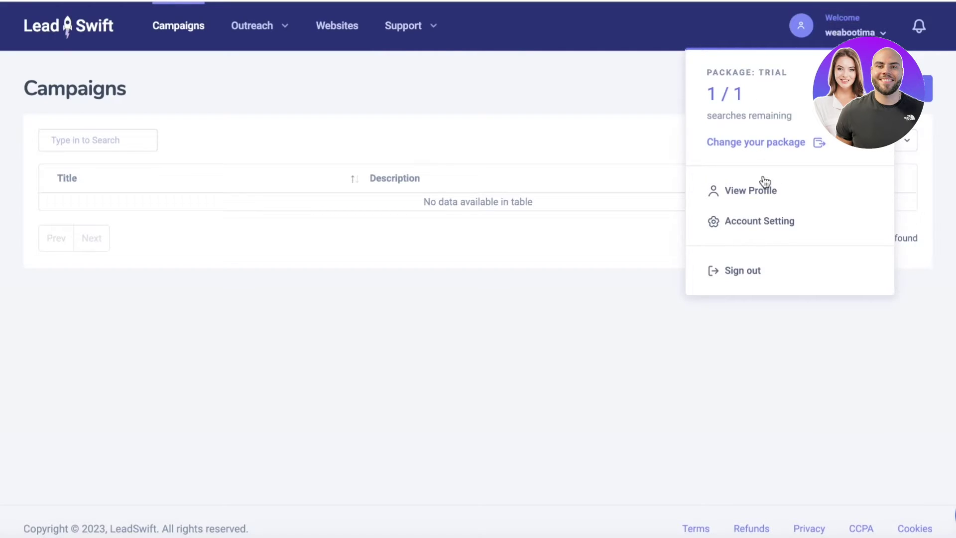
click(825, 39)
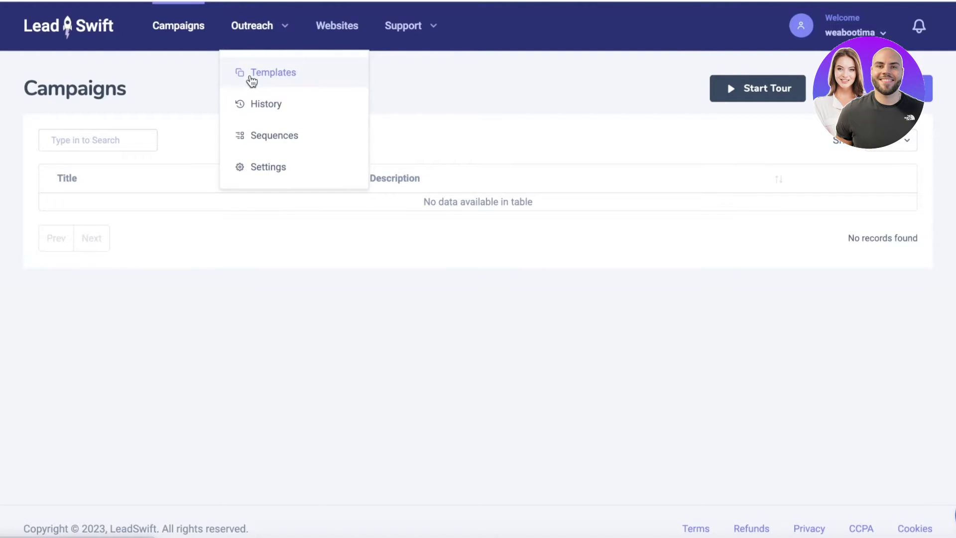
Step: Check the Outreach email Templates list, then open the Websites agency creation wizard
click(251, 80)
mouse_move(266, 47)
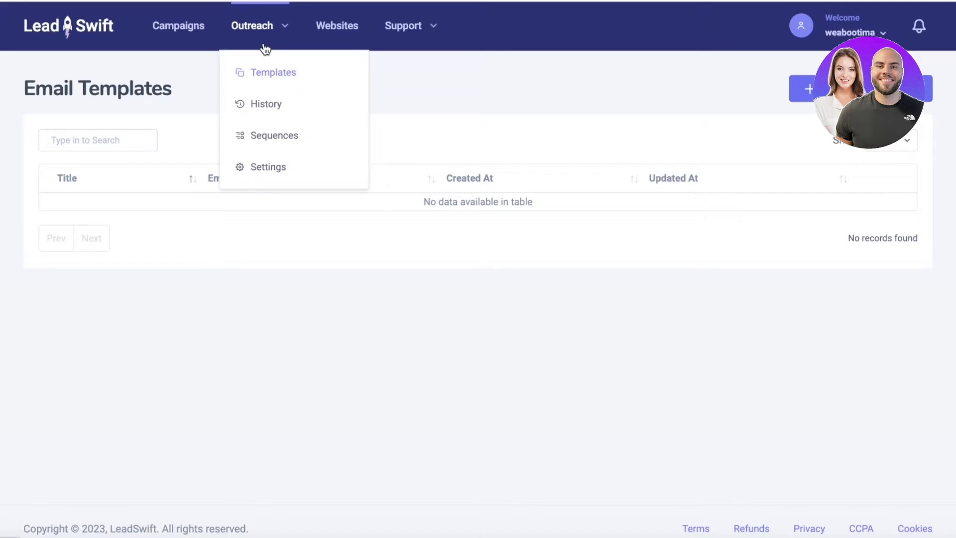
click(337, 41)
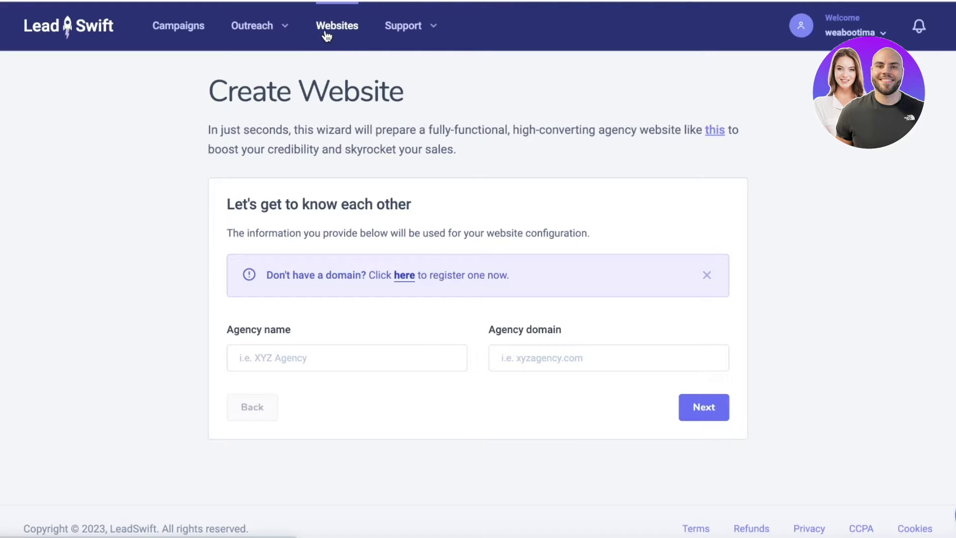
Step: Close the 'Don't have a domain?' notice beside the agency fields and go to Campaigns
click(511, 348)
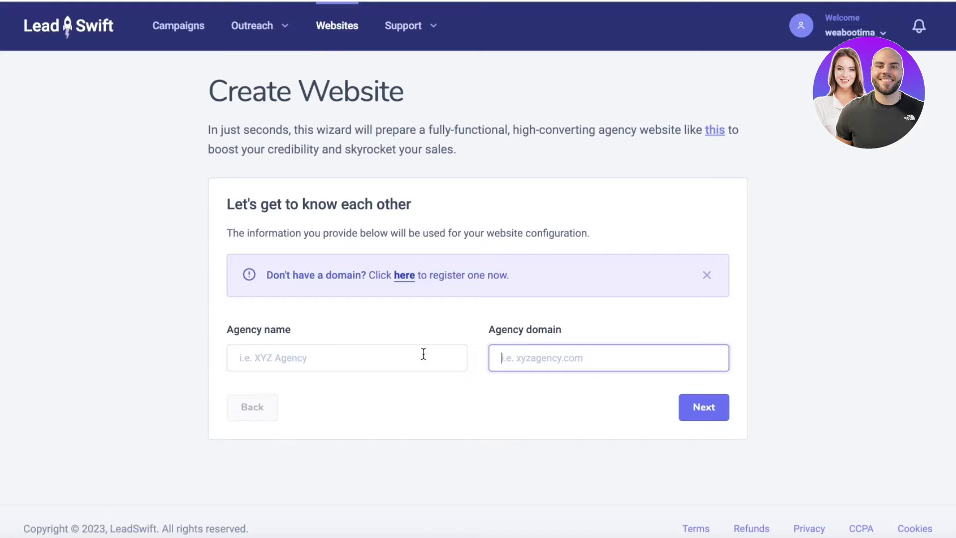
click(335, 354)
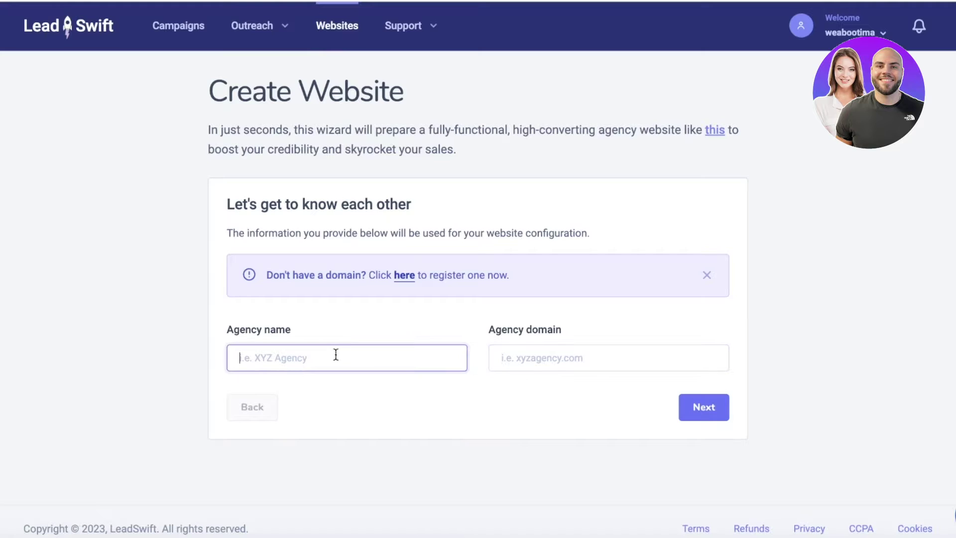
click(707, 275)
mouse_move(397, 46)
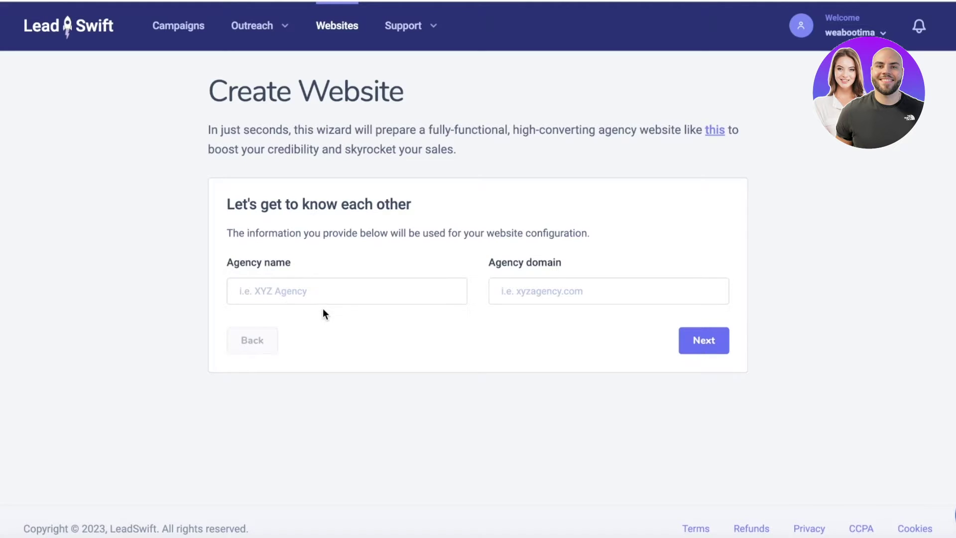
click(174, 35)
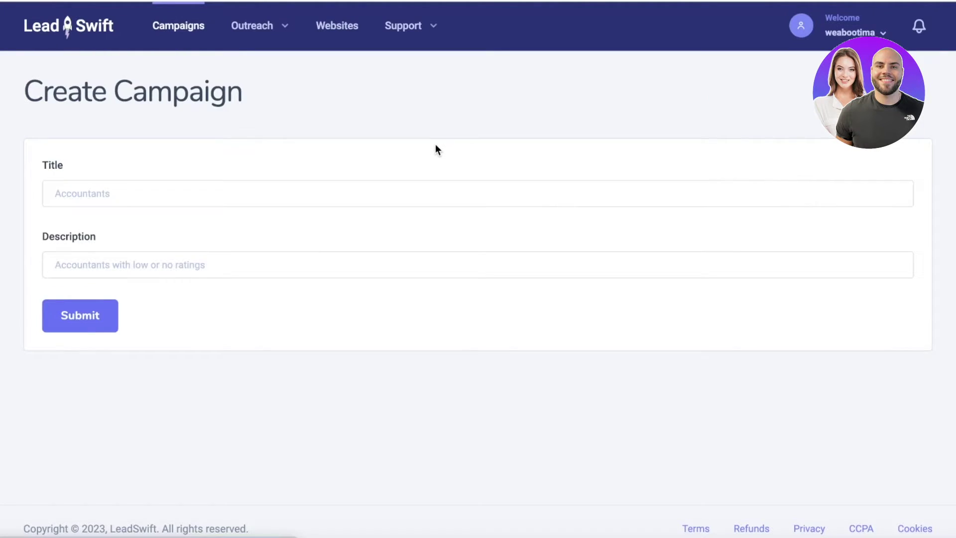
Step: Create the 'Accountants' campaign with description 'Low Performing' and open it
click(330, 204)
text(Accountants)
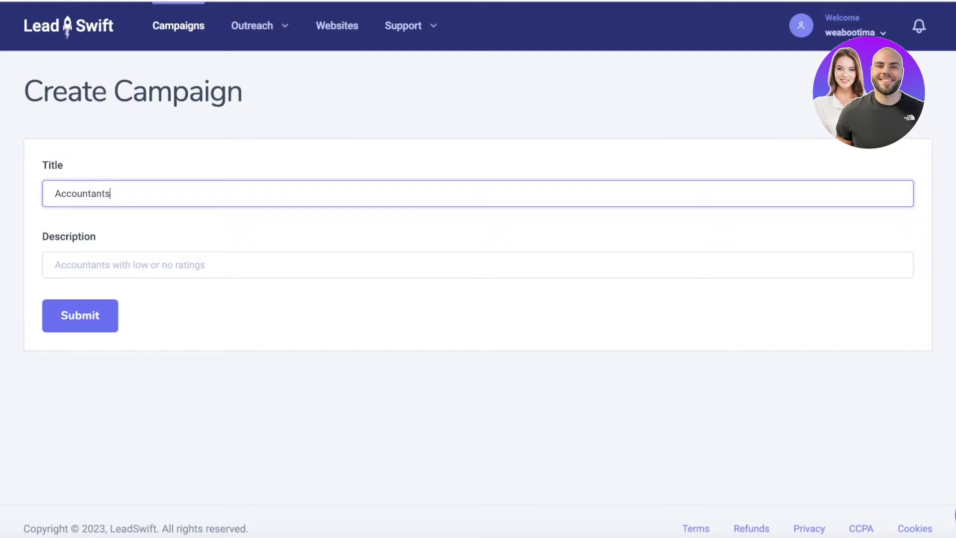
click(245, 265)
text(L)
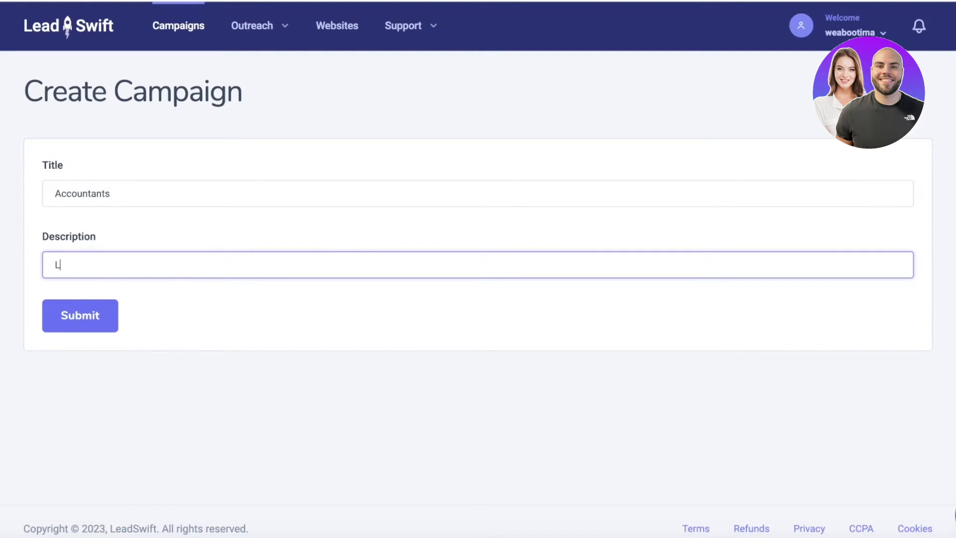
text(ow Performing)
key(Return)
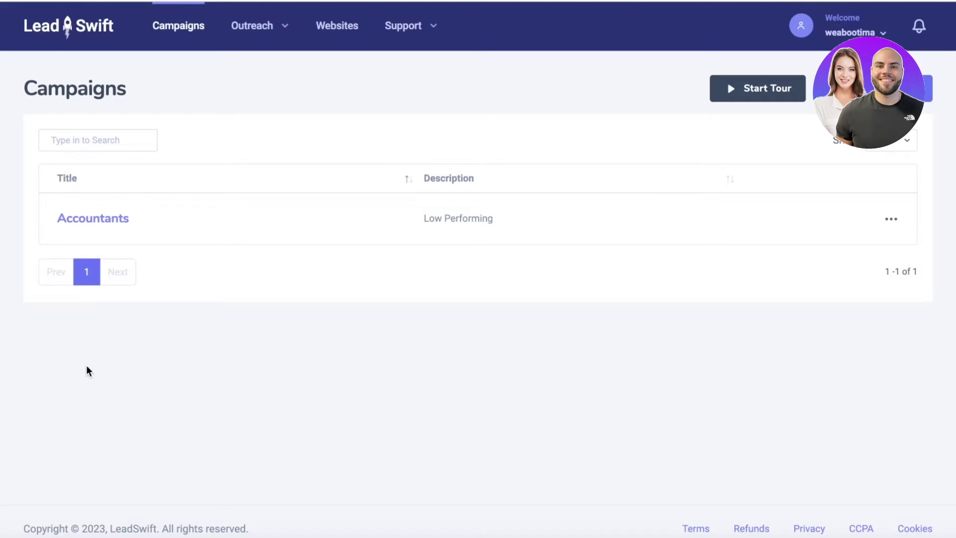
click(111, 219)
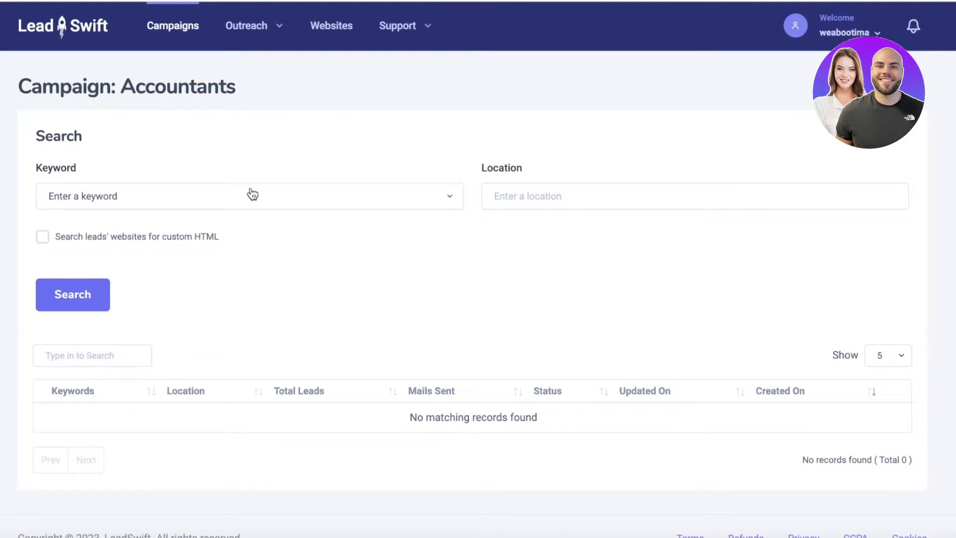
Step: Set the search keyword to Accountant and the location to Canada
click(249, 194)
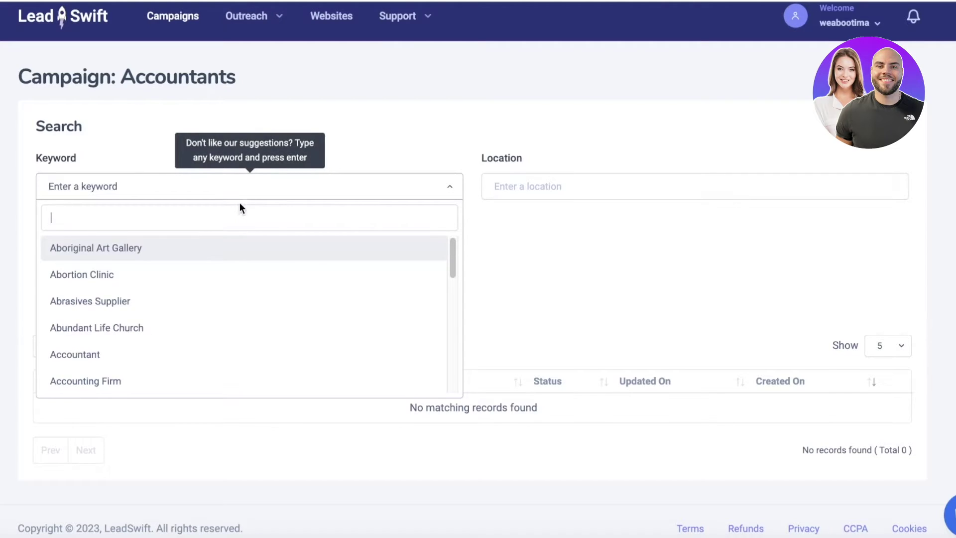
click(467, 136)
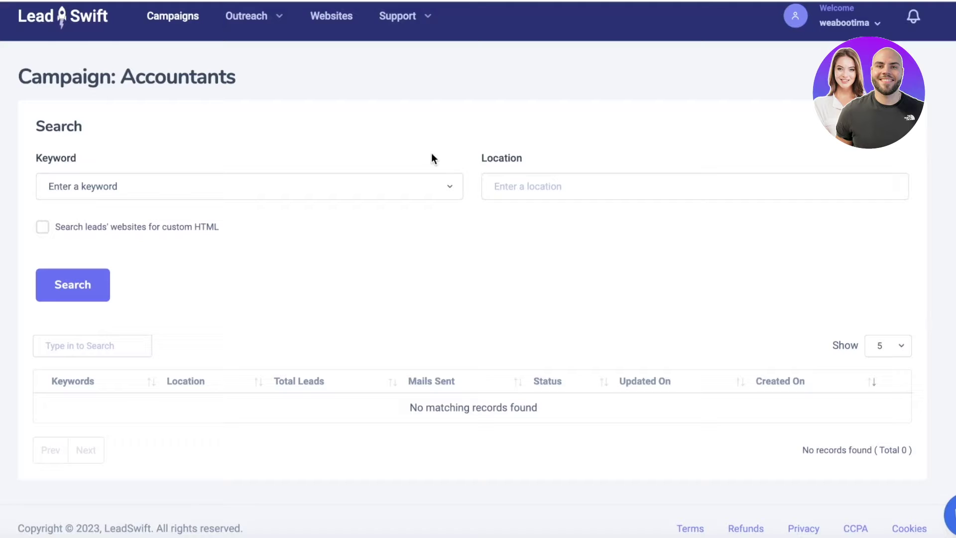
click(234, 198)
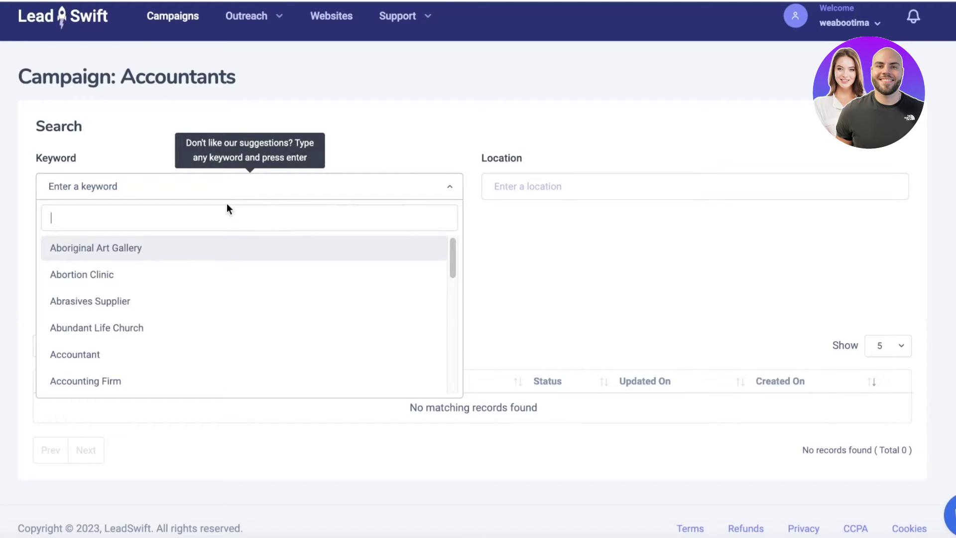
text(acc)
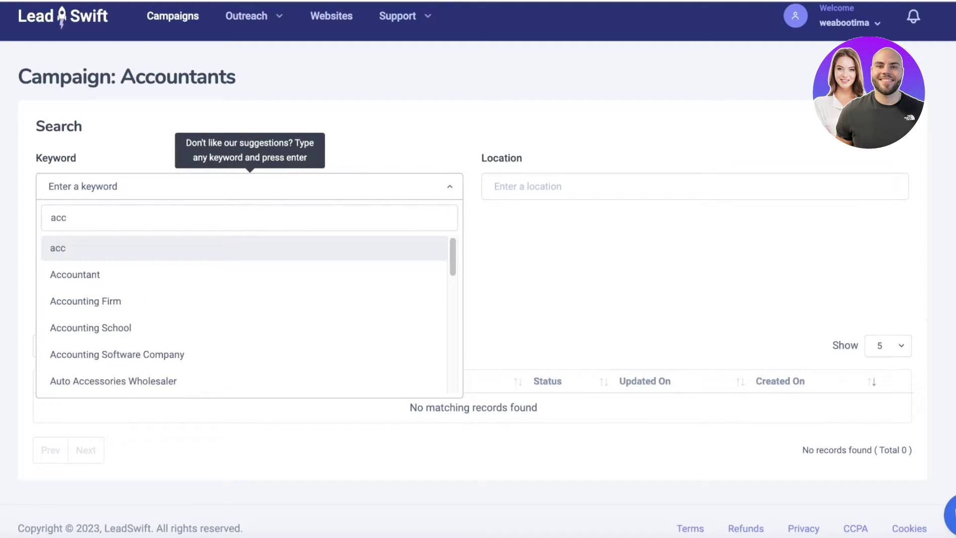
click(207, 275)
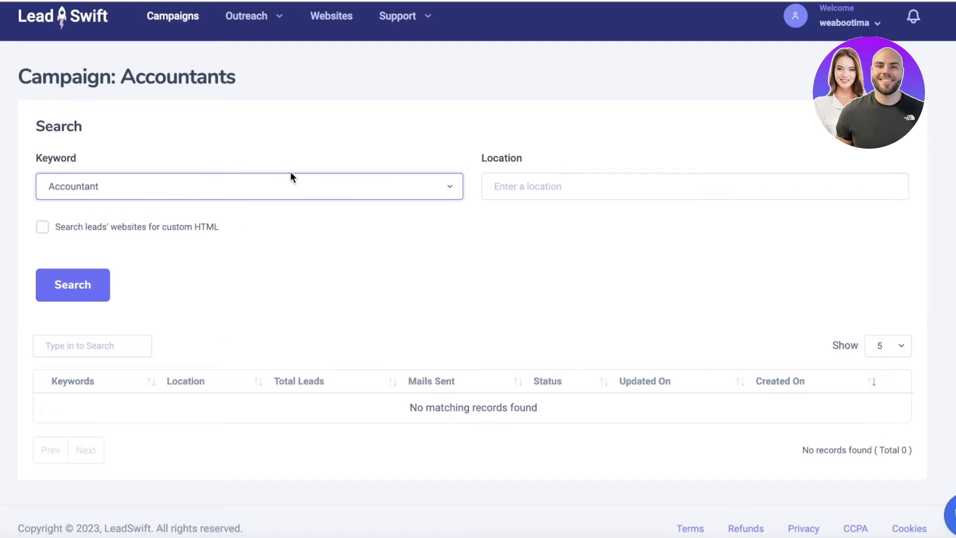
click(509, 178)
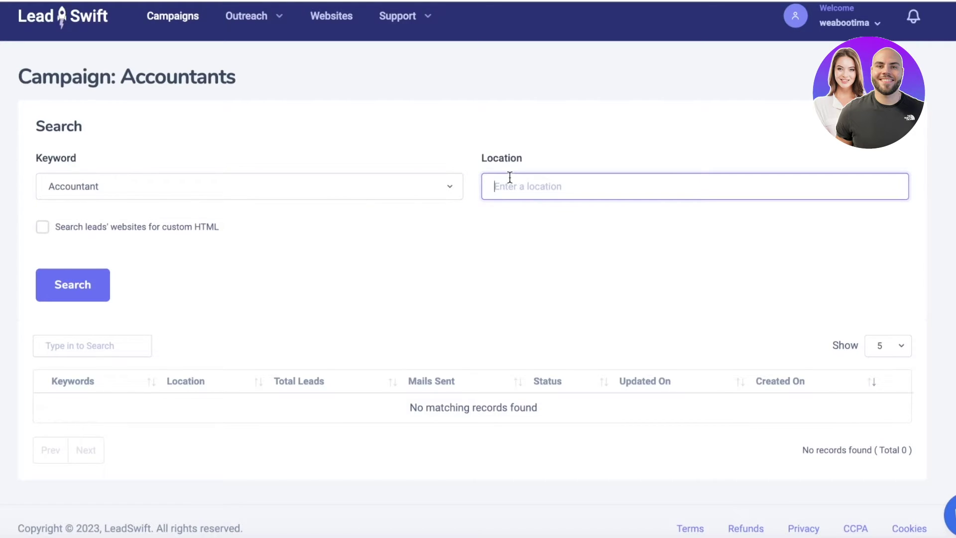
text(canada)
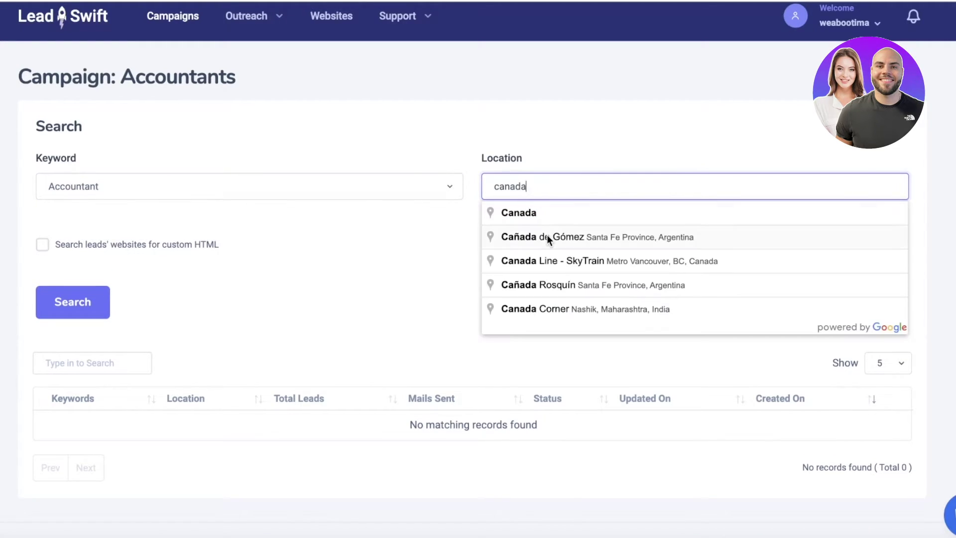
click(543, 213)
Step: Run the search as a trial and confirm the country-wide Canada search
click(73, 282)
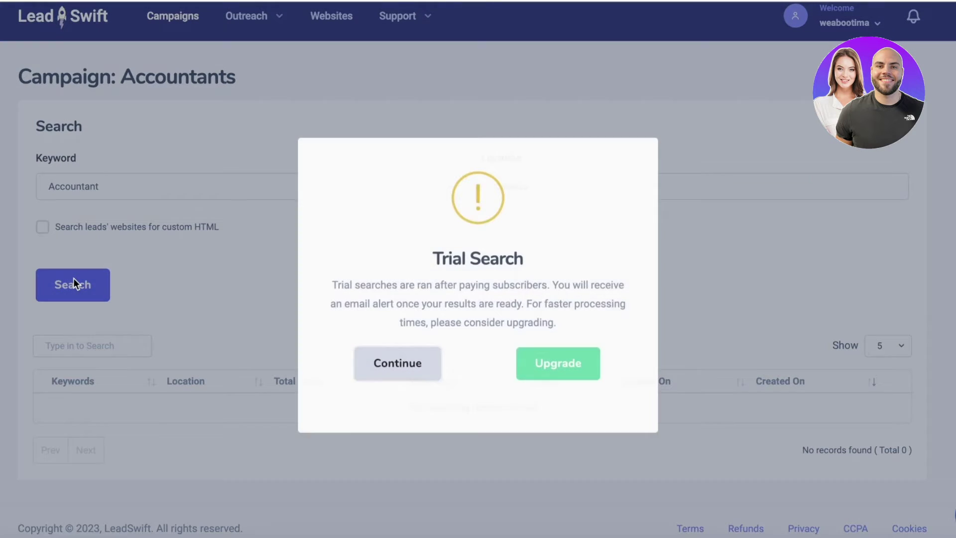
click(426, 355)
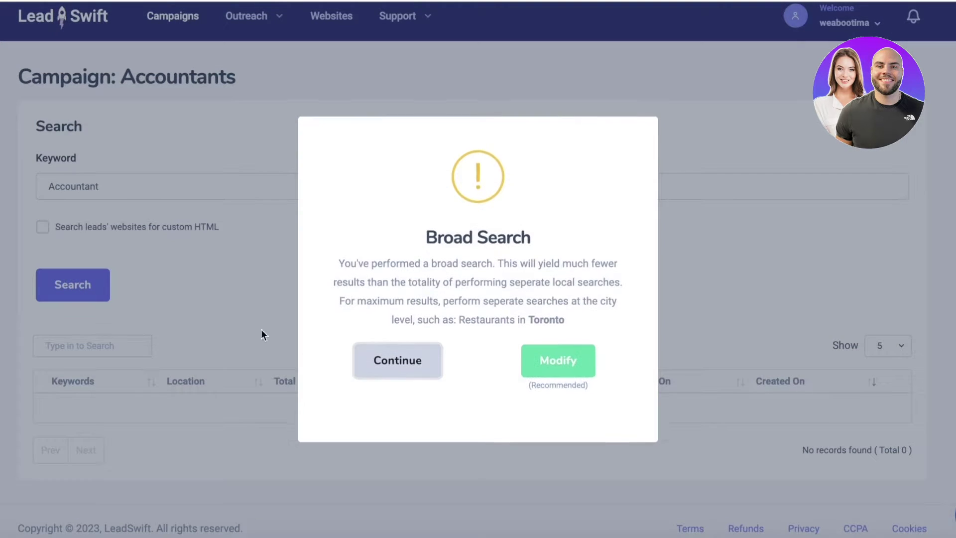
click(389, 360)
click(467, 358)
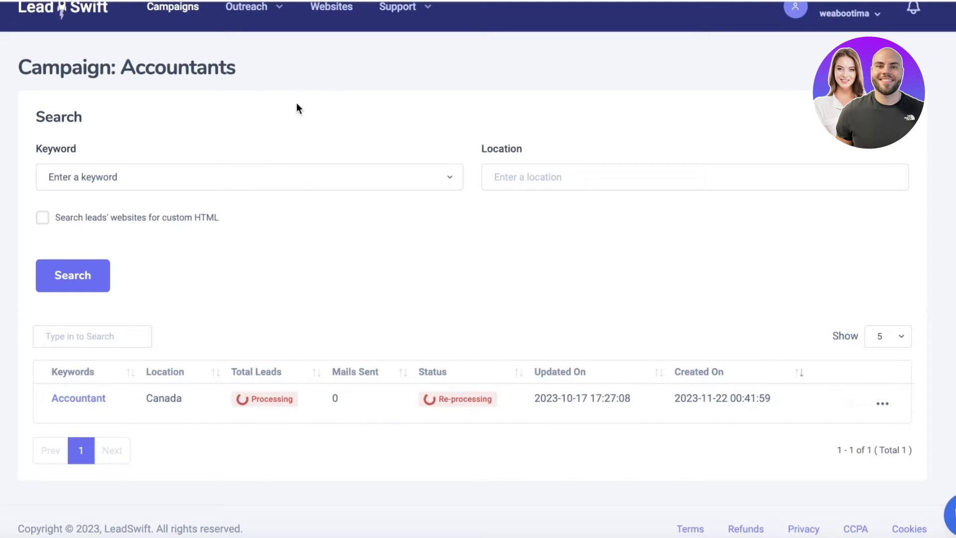
Step: Choose Marketing Agency as the search keyword
click(285, 183)
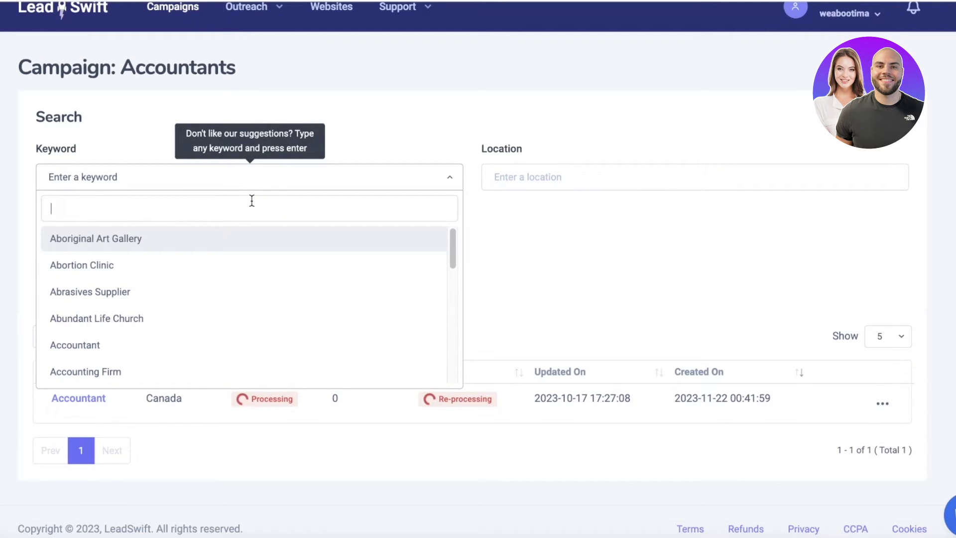
text(t)
key(BackSpace)
scroll(327, 275, down, 8)
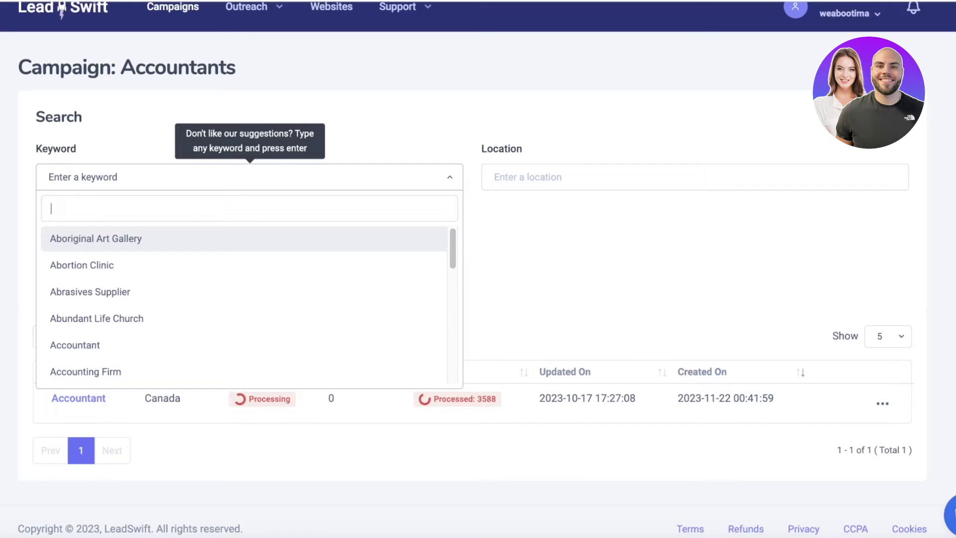
text(seo)
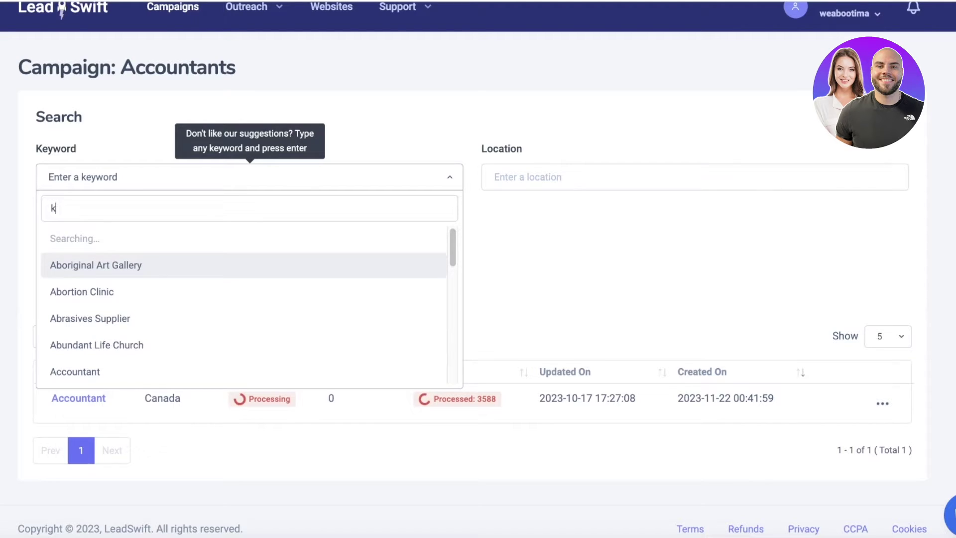
key(BackSpace)
key(BackSpace)
key(BackSpace)
text(marketing)
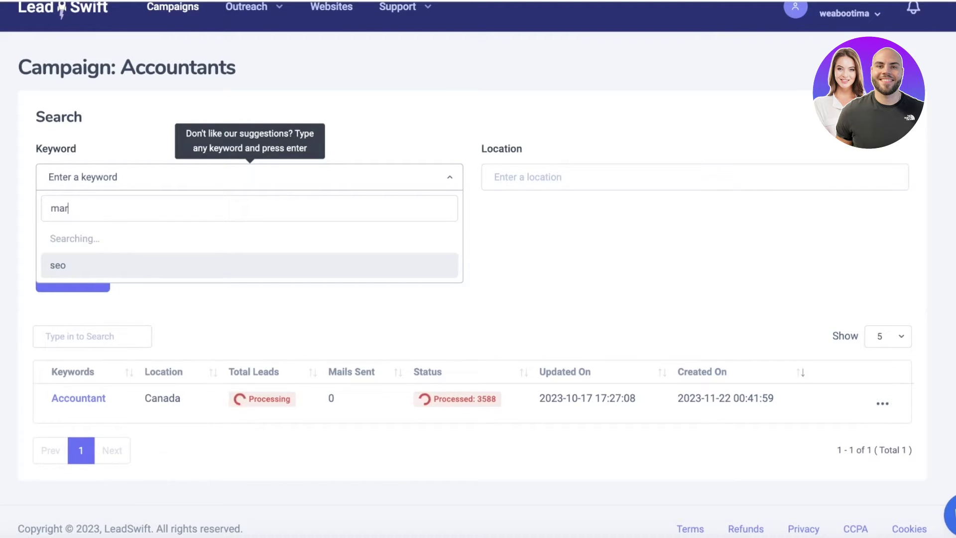
click(150, 297)
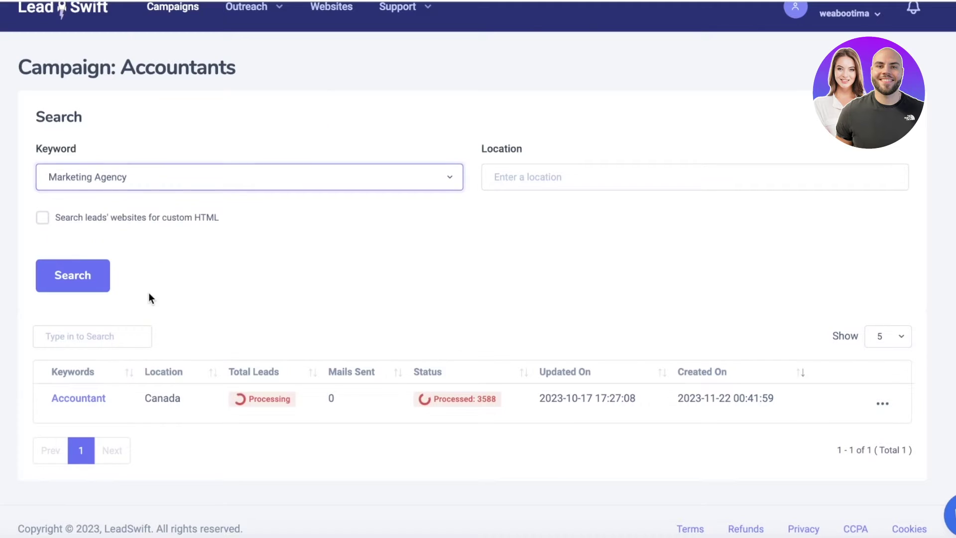
Step: Set the location to Toronto, ON, Canada and run the search as a trial
click(606, 185)
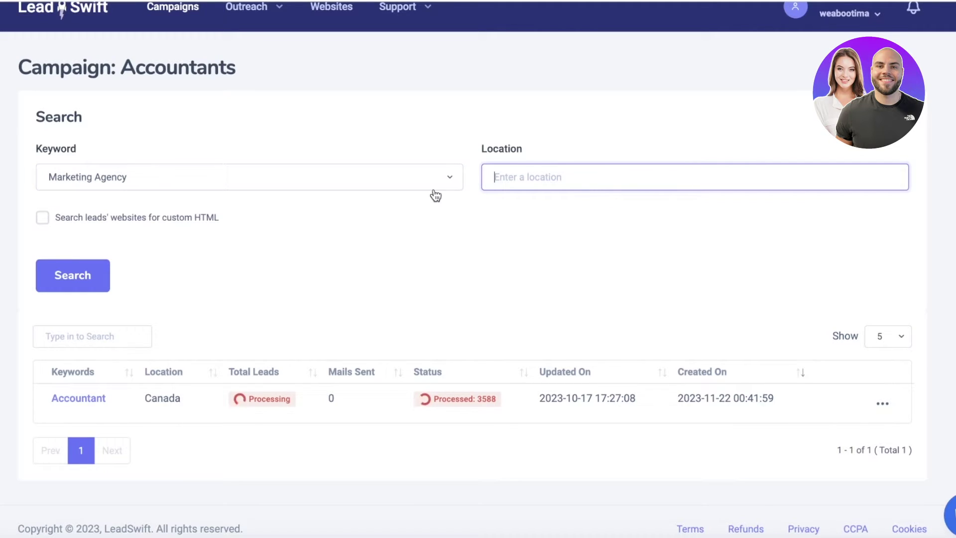
text(toronto)
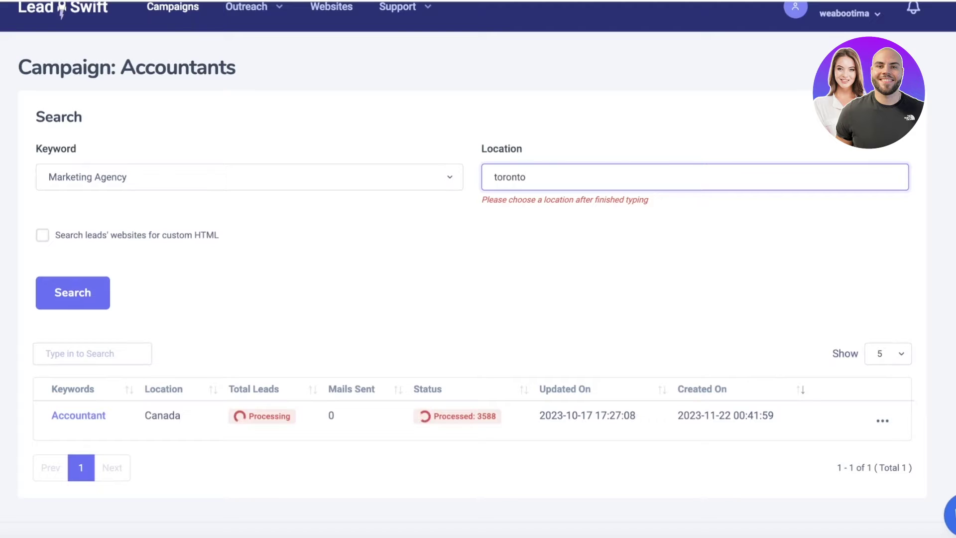
key(Down)
key(Return)
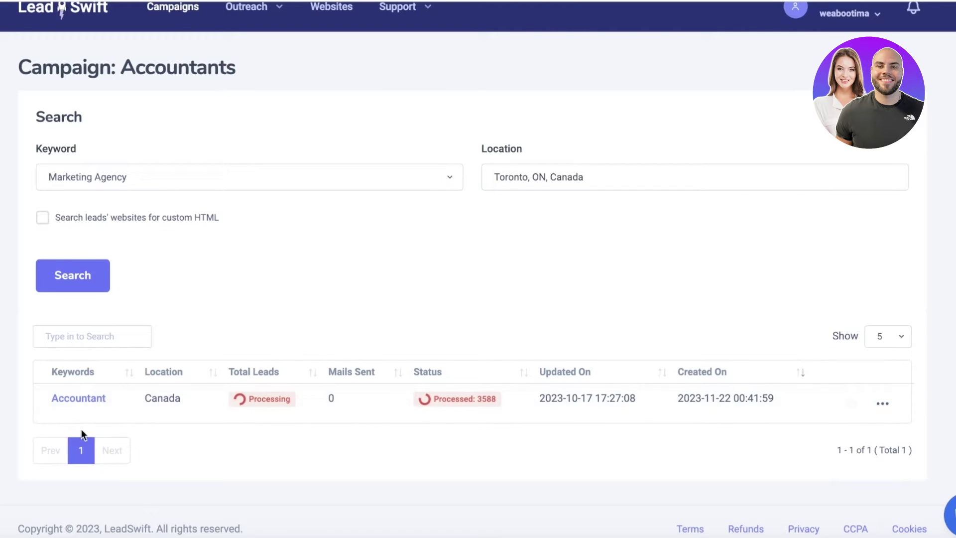
click(45, 274)
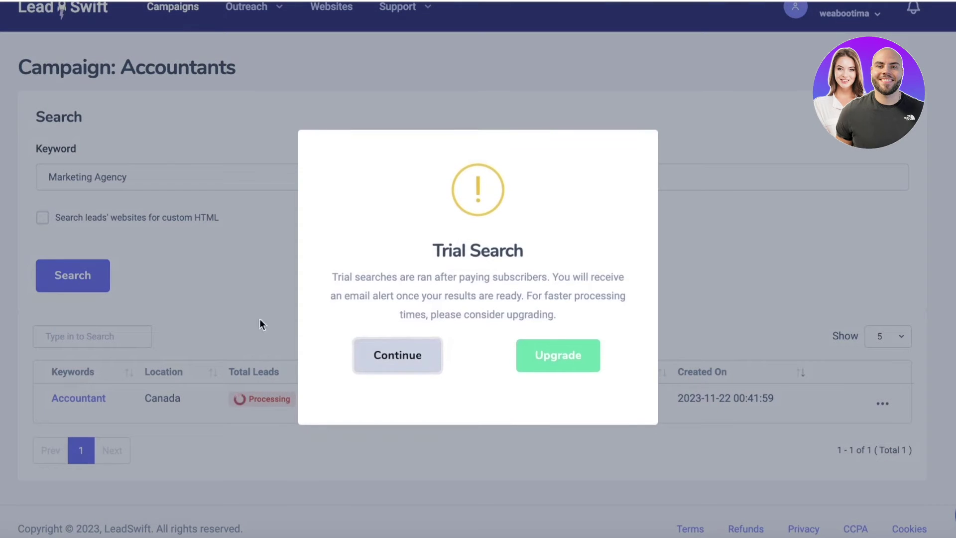
click(417, 361)
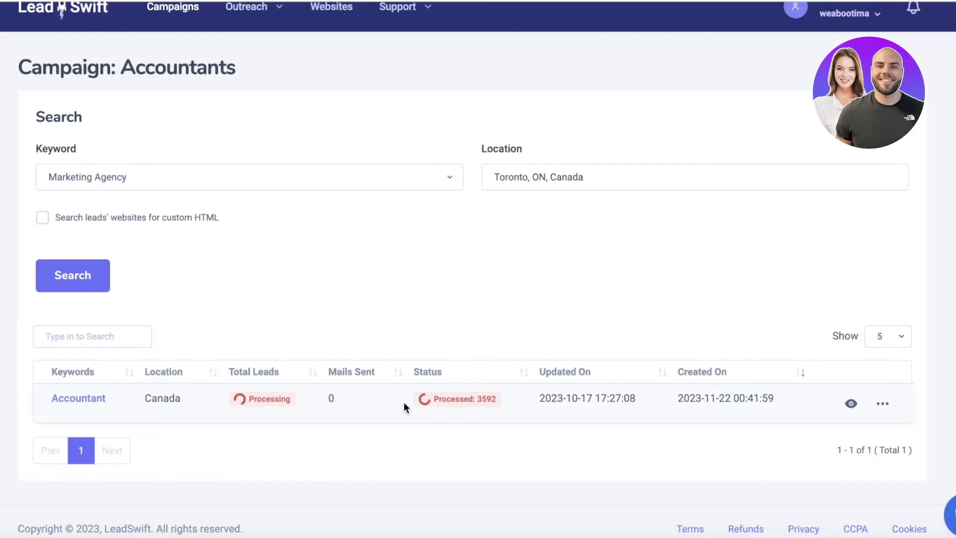
drag(439, 399, 535, 384)
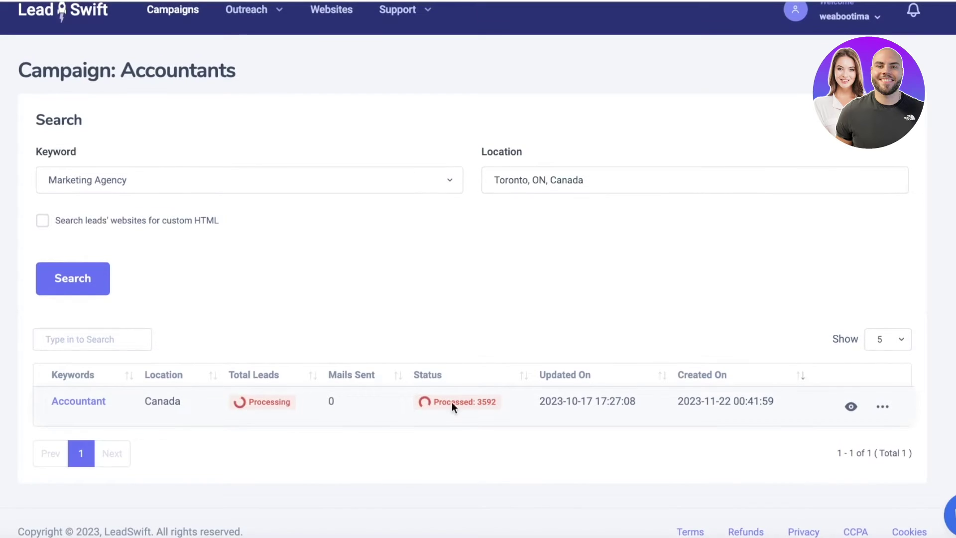
Step: Open the Accountant in Canada leads, dismiss the processing notice, and scroll the table
click(851, 405)
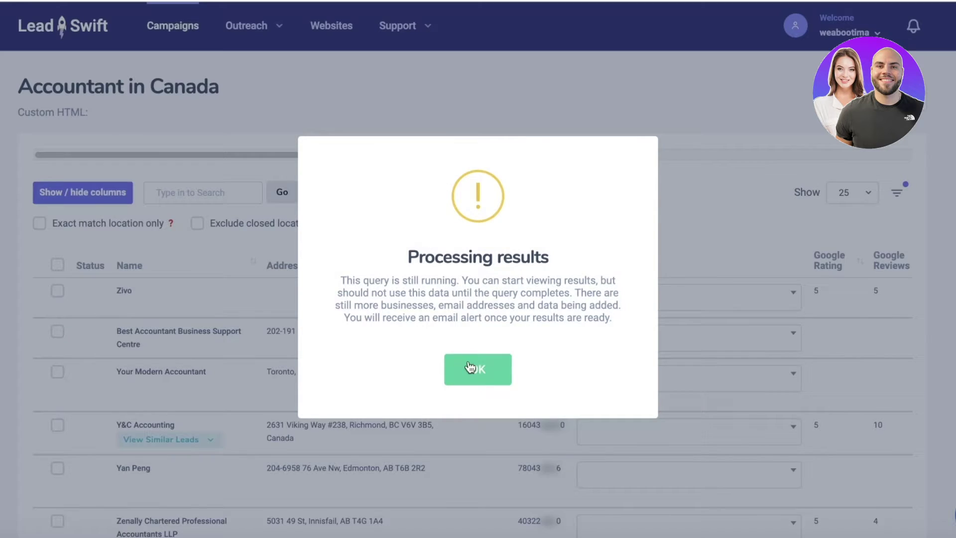
click(500, 369)
scroll(269, 323, down, 10)
scroll(324, 298, down, 5)
scroll(381, 266, up, 20)
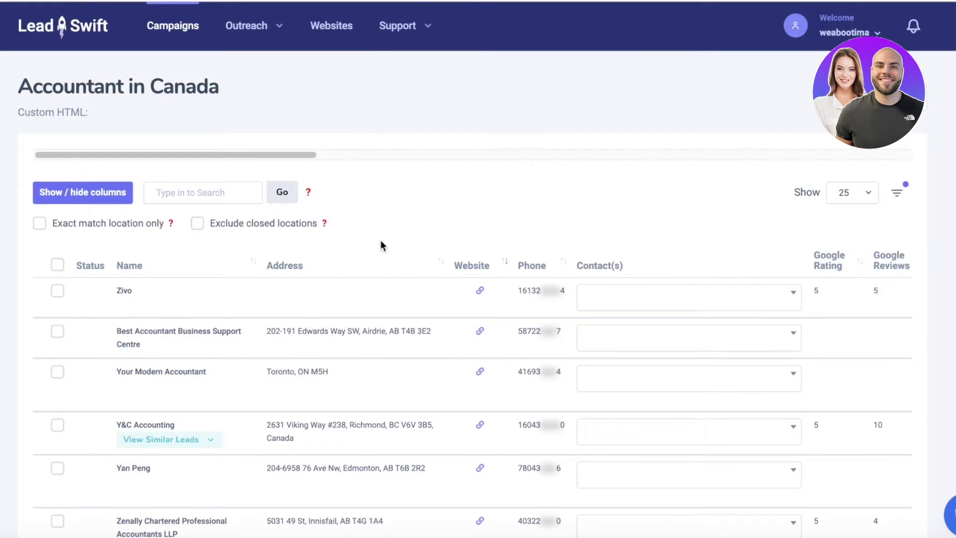
scroll(515, 451, down, 10)
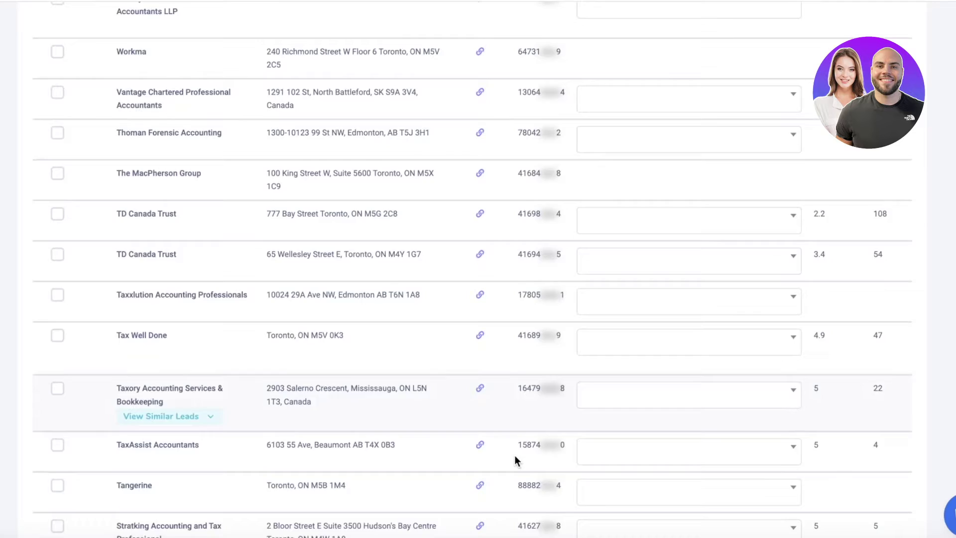
scroll(514, 458, up, 8)
Step: View the contact emails found for Zivo, then close the list
click(691, 187)
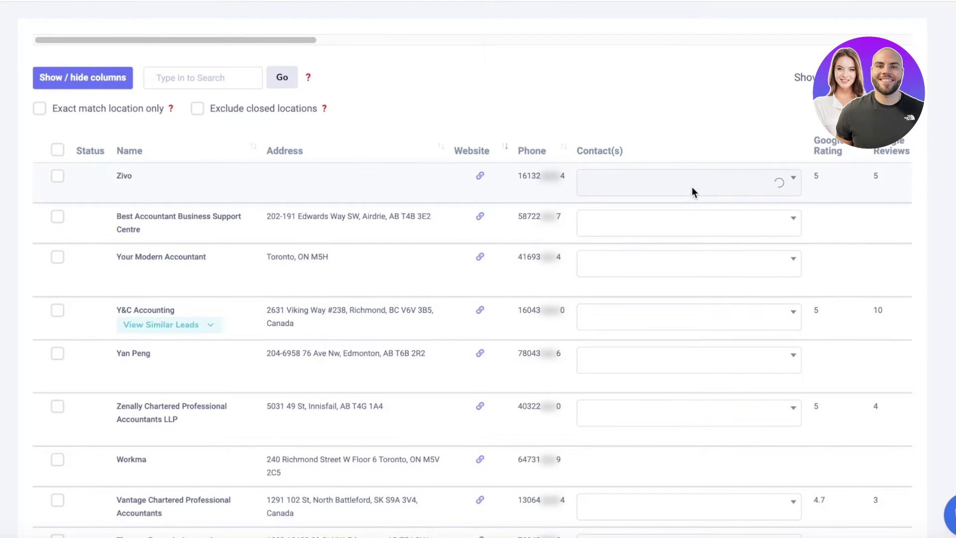
click(684, 140)
click(692, 187)
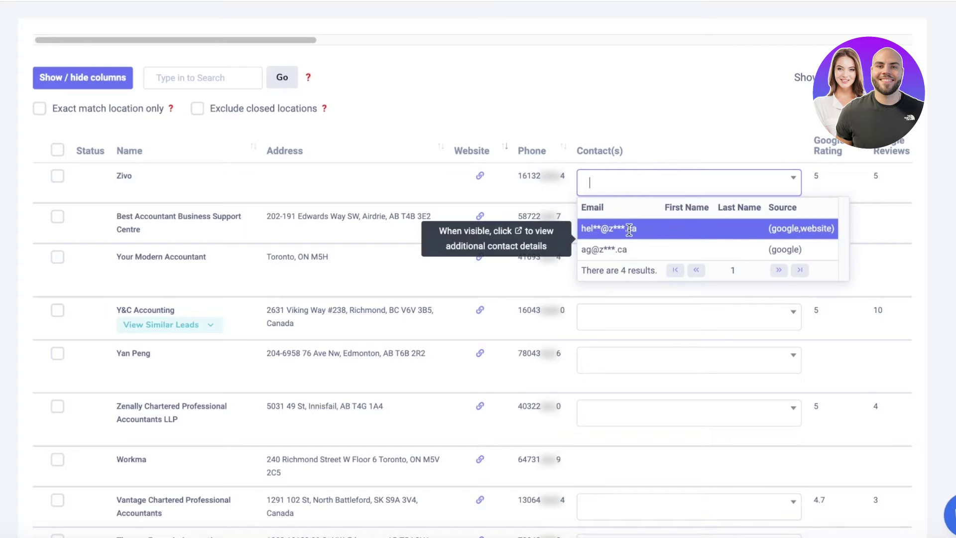
click(689, 133)
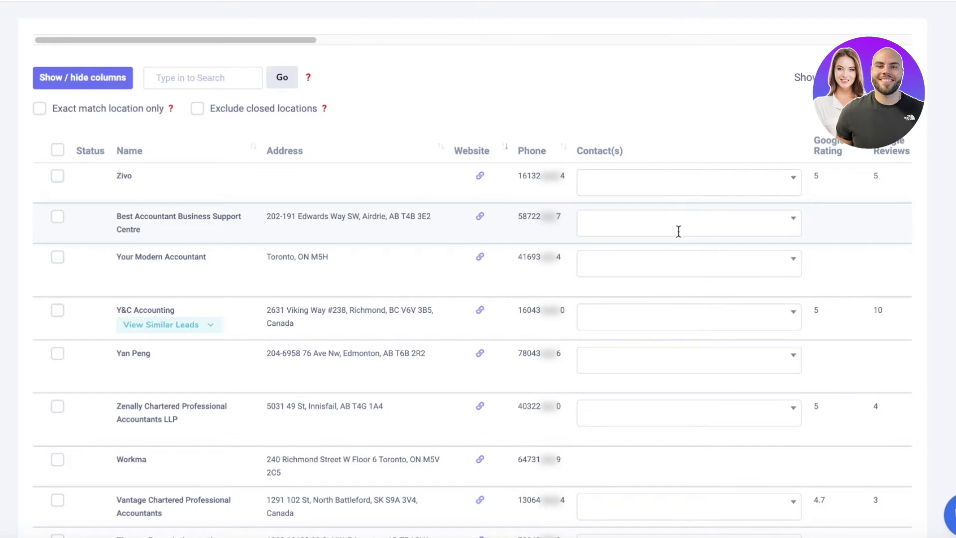
scroll(141, 267, down, 1)
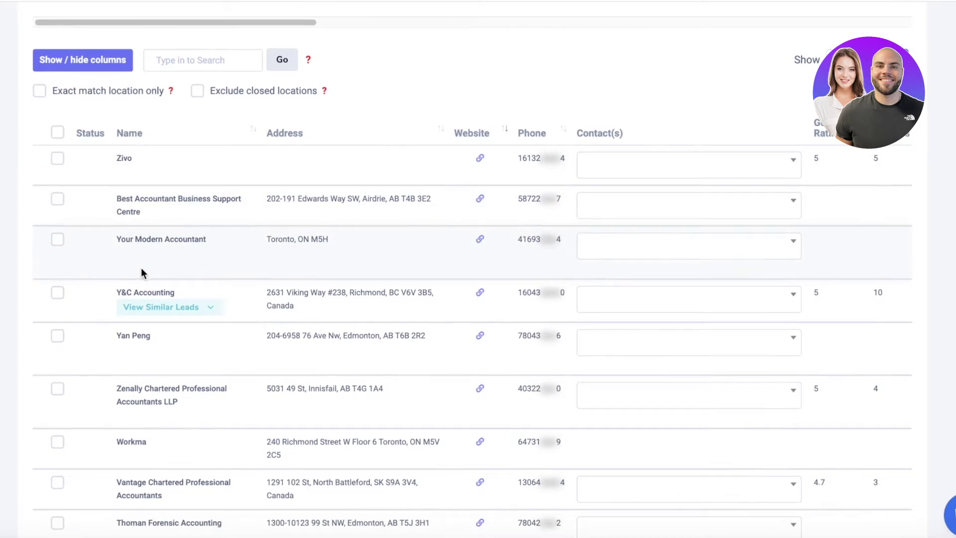
scroll(372, 232, up, 3)
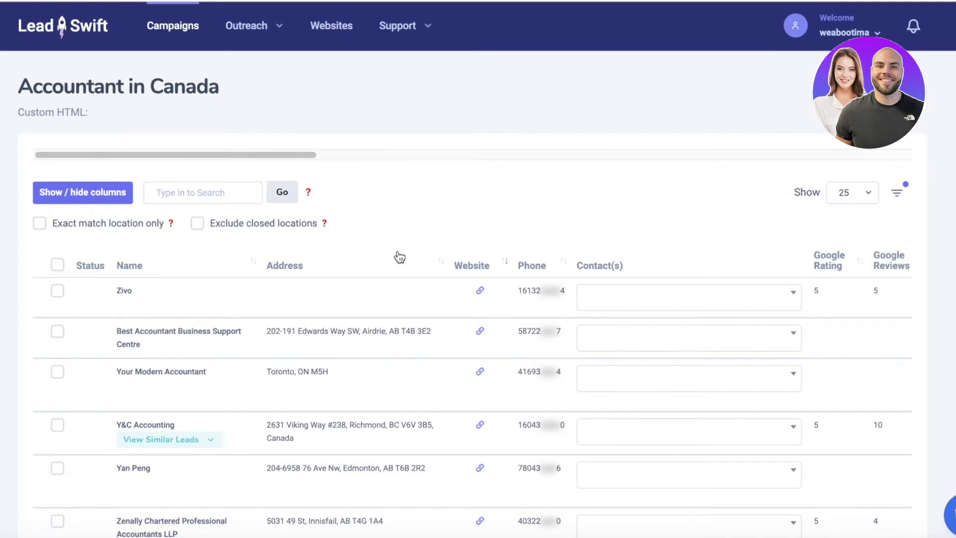
scroll(389, 282, down, 5)
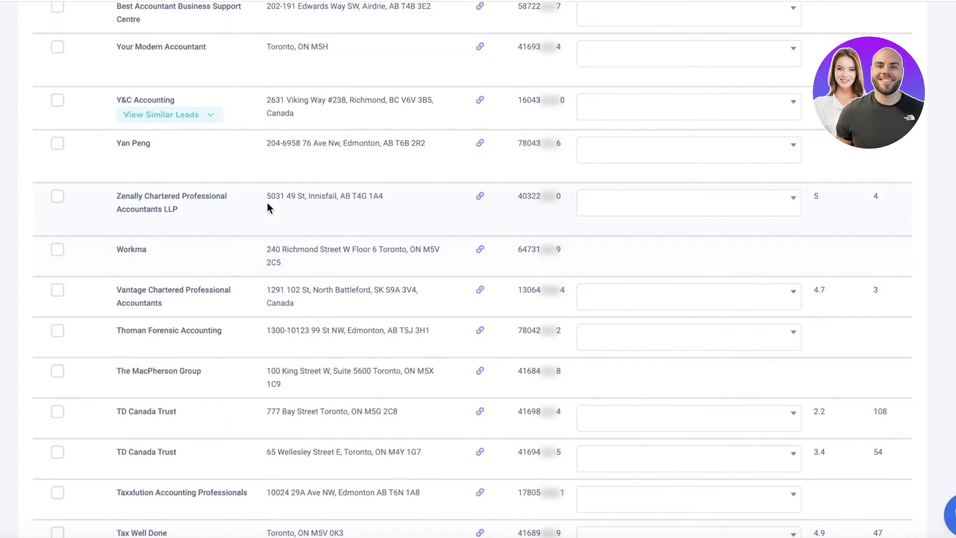
click(480, 197)
click(416, 334)
click(481, 197)
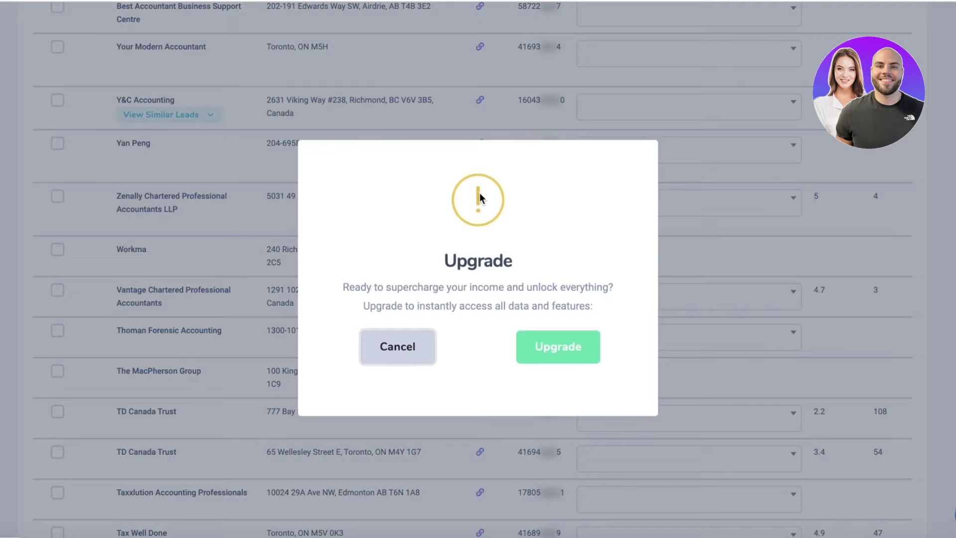
click(400, 347)
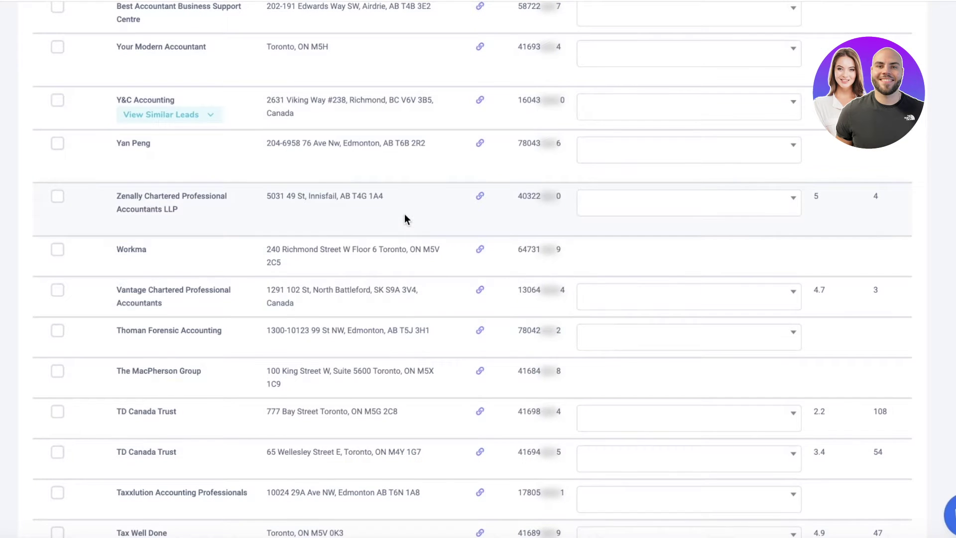
scroll(417, 229, up, 7)
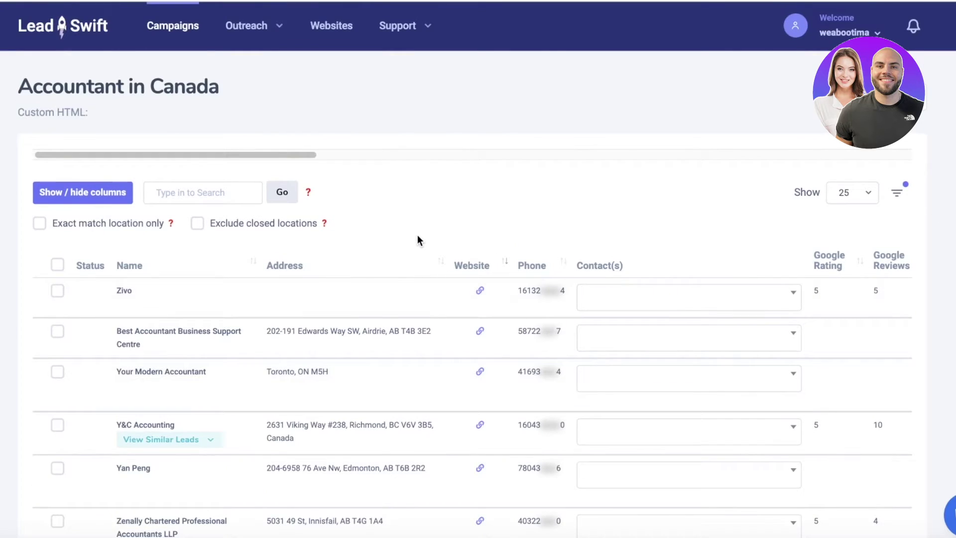
scroll(417, 234, down, 7)
scroll(416, 235, up, 2)
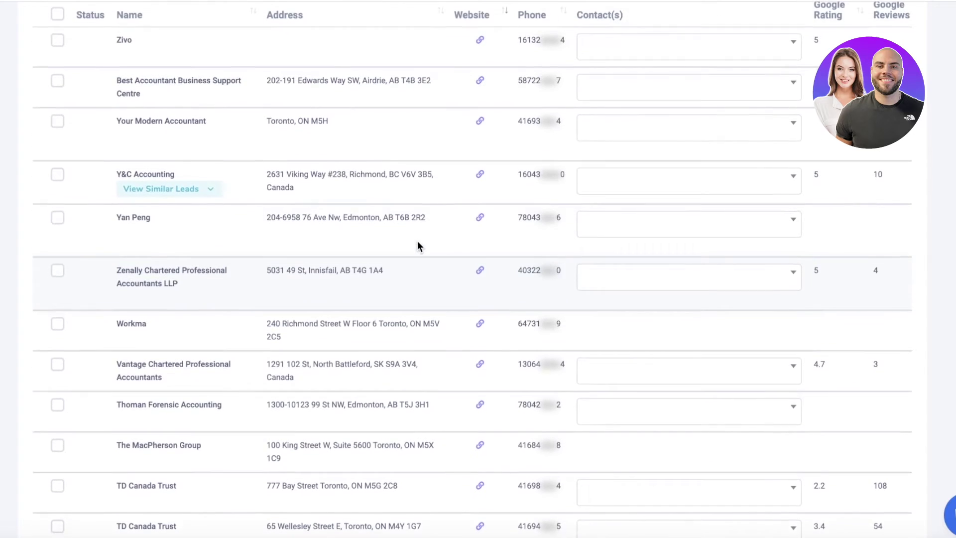
scroll(416, 247, up, 5)
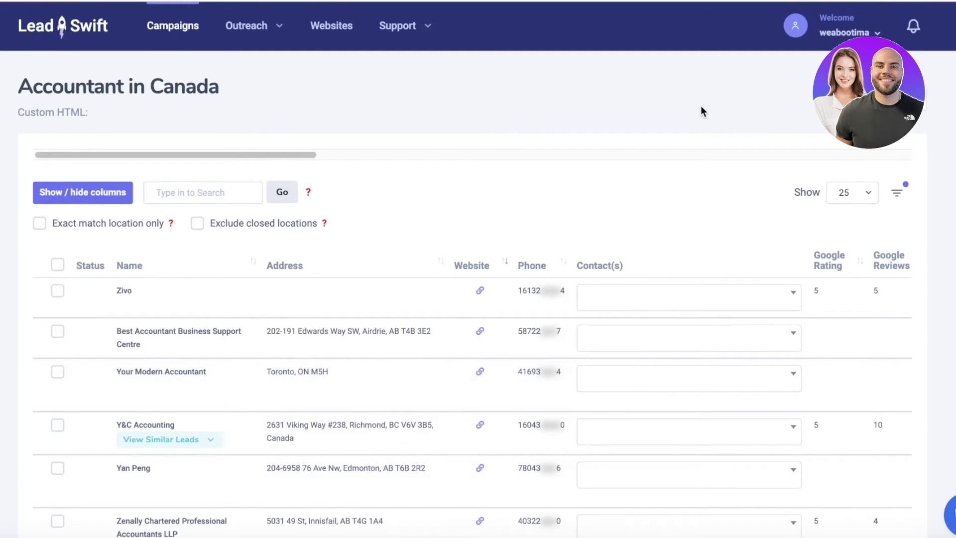
scroll(701, 107, down, 15)
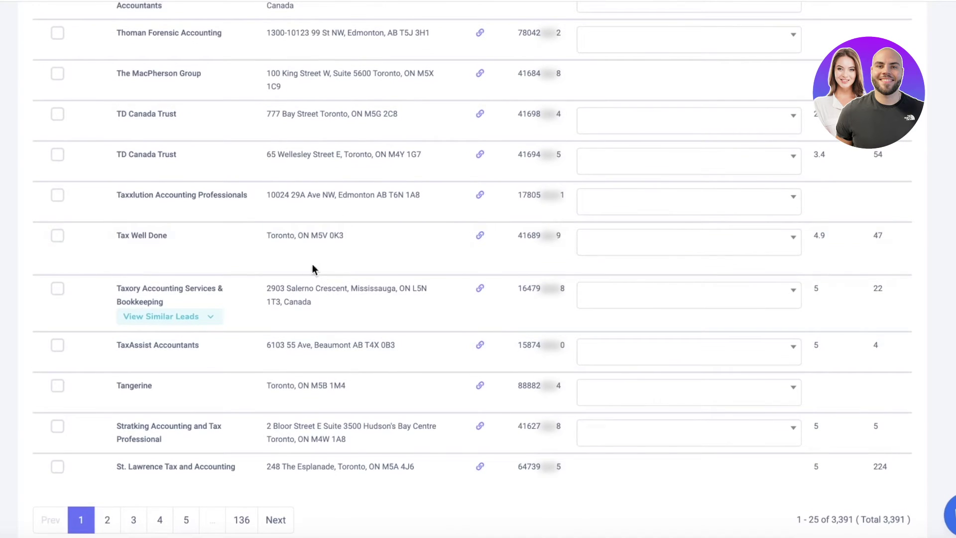
scroll(309, 271, up, 5)
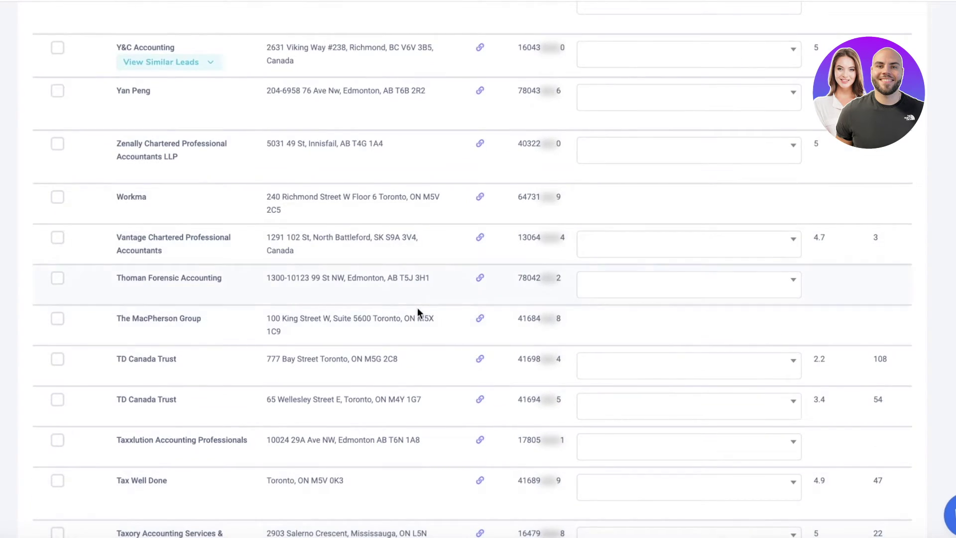
scroll(421, 314, down, 4)
scroll(437, 329, up, 15)
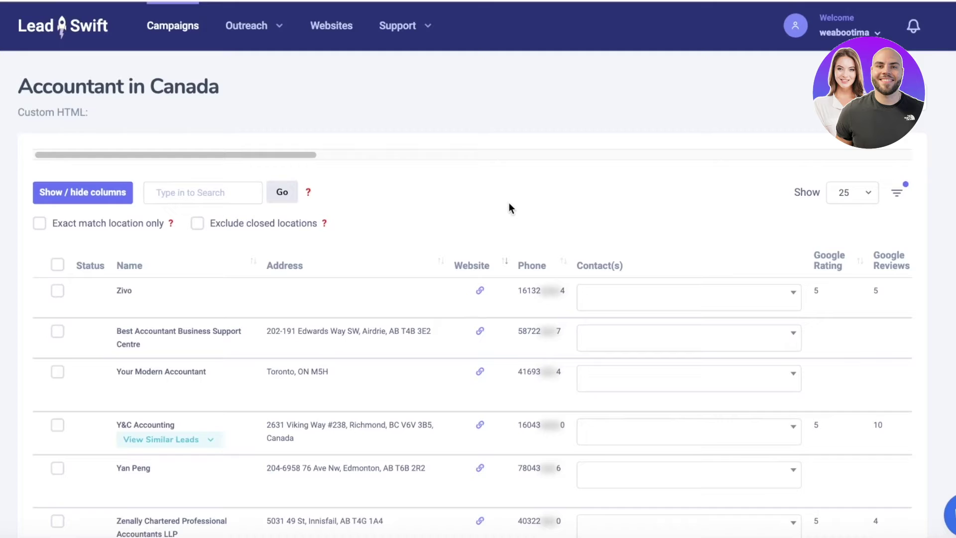
scroll(508, 202, down, 15)
scroll(507, 204, up, 15)
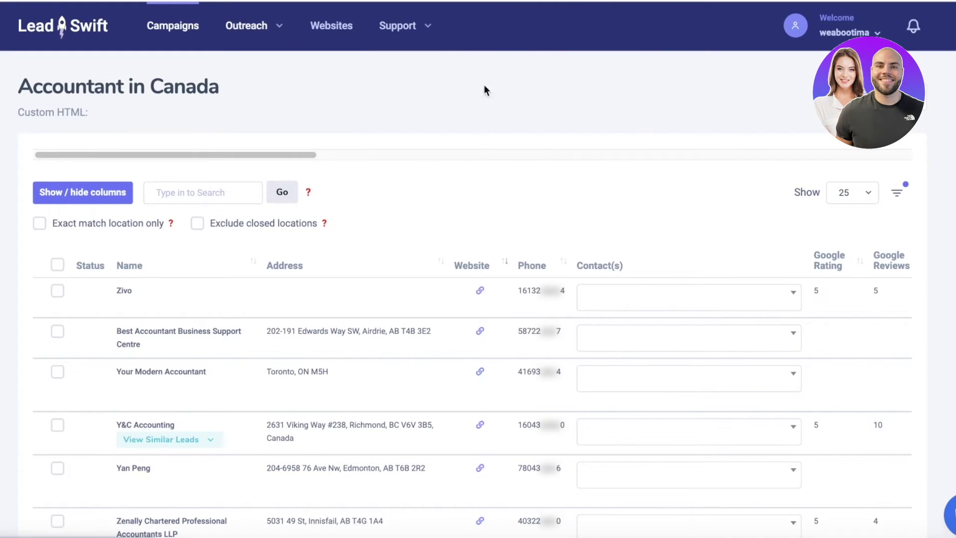
Step: Start a new email template titled 'Accounting makee simple with our Tec03 Software'
mouse_move(220, 25)
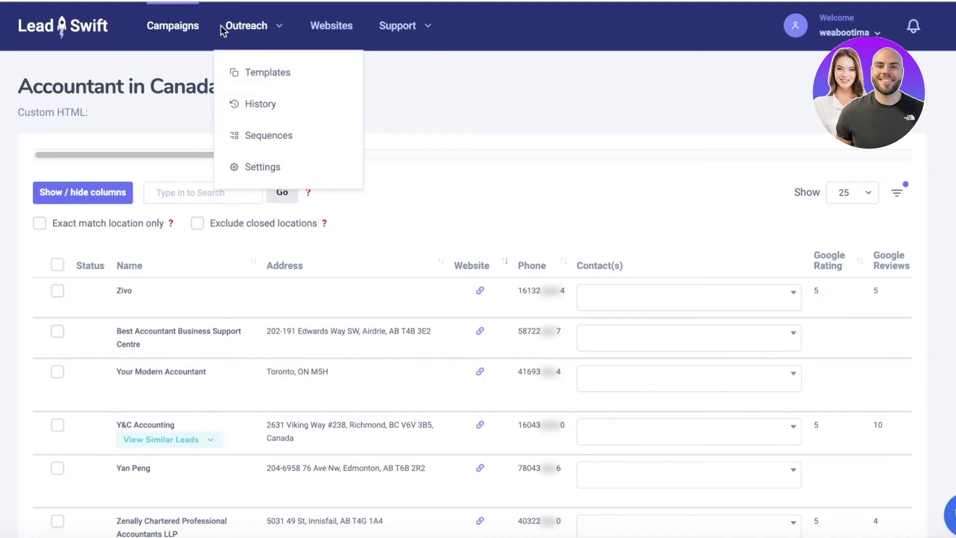
click(232, 73)
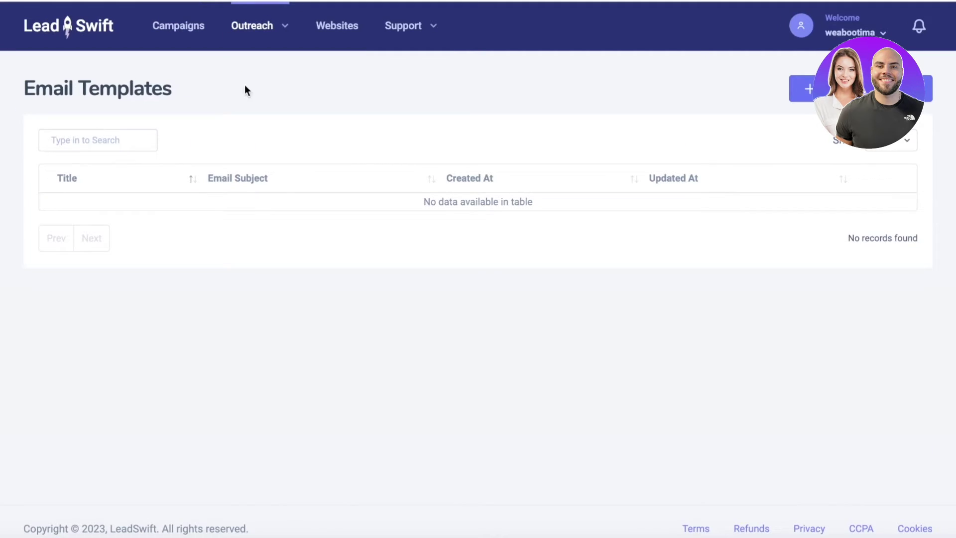
click(929, 82)
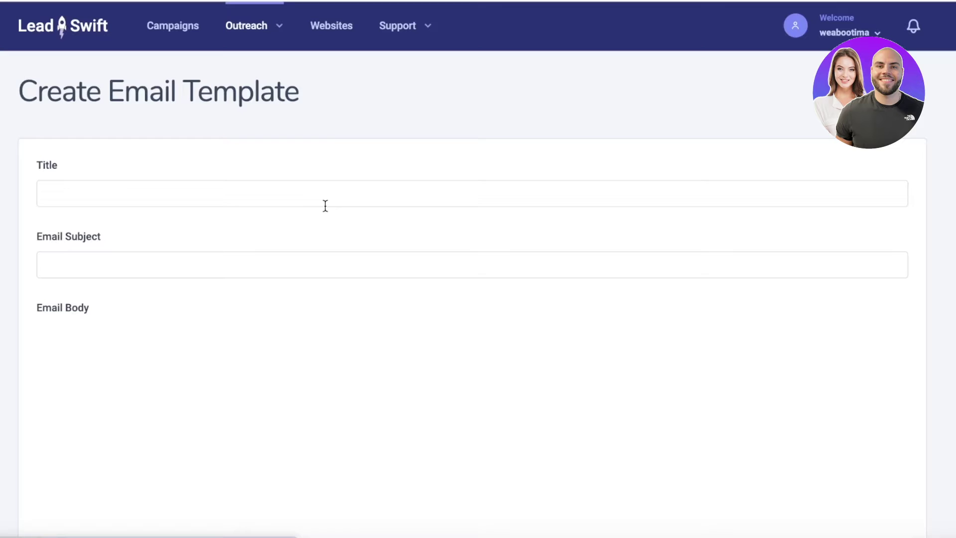
click(321, 201)
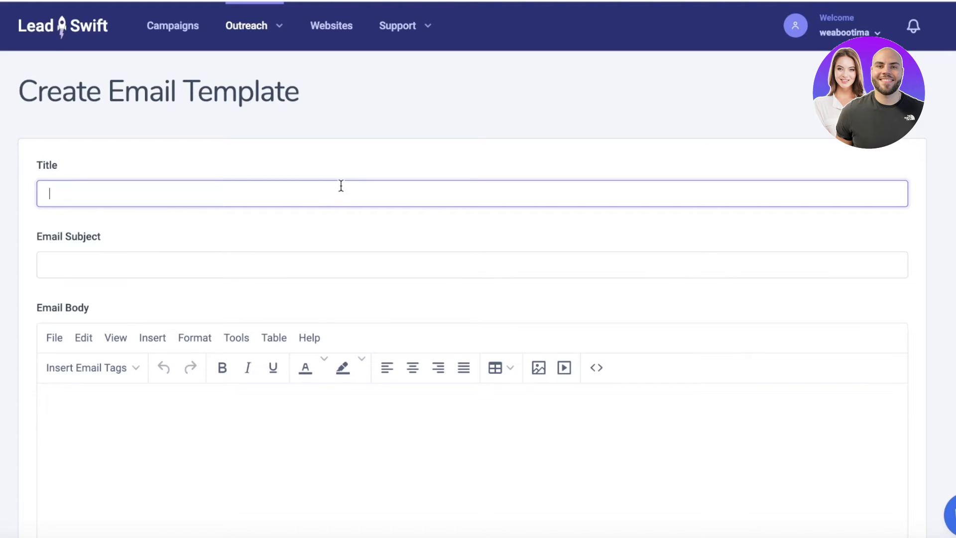
text(Account)
text(ing make)
text(e sim)
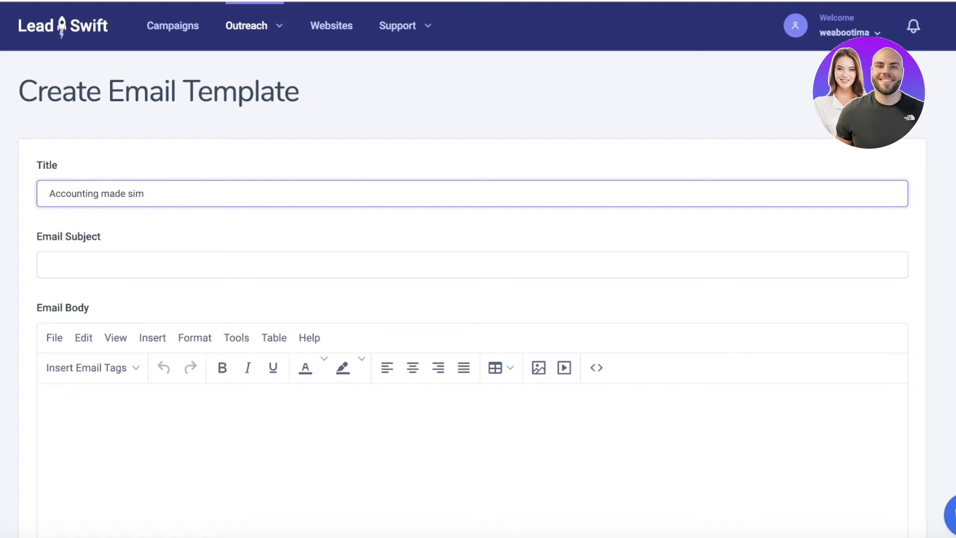
text(ple with our Tec03 Software)
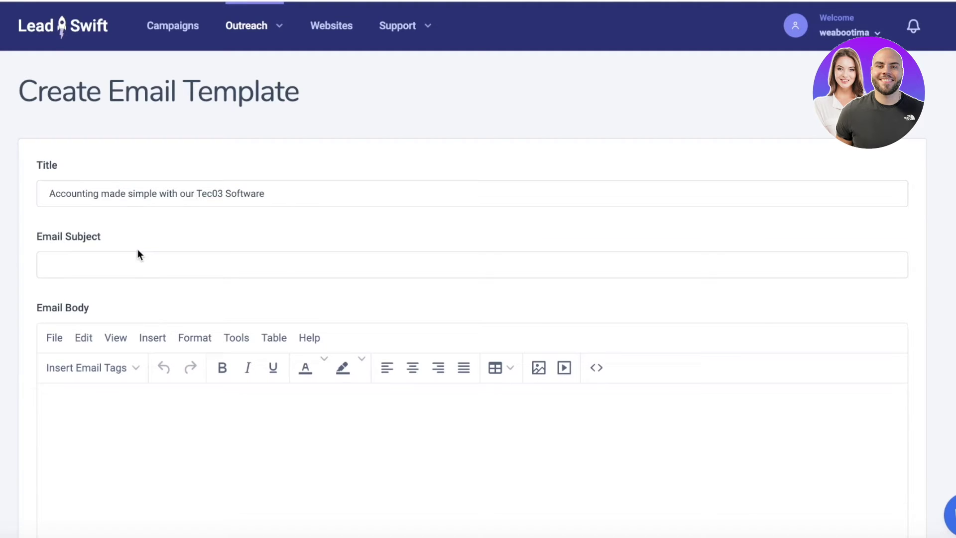
Step: Fill the template's Email Subject with the account's autofilled e-mail address
click(144, 265)
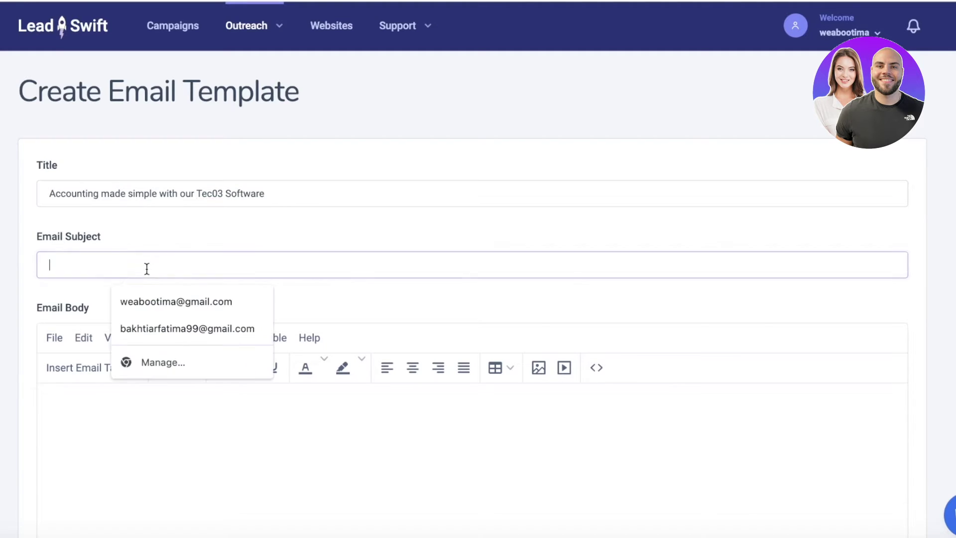
click(171, 307)
scroll(170, 309, down, 2)
scroll(170, 313, down, 5)
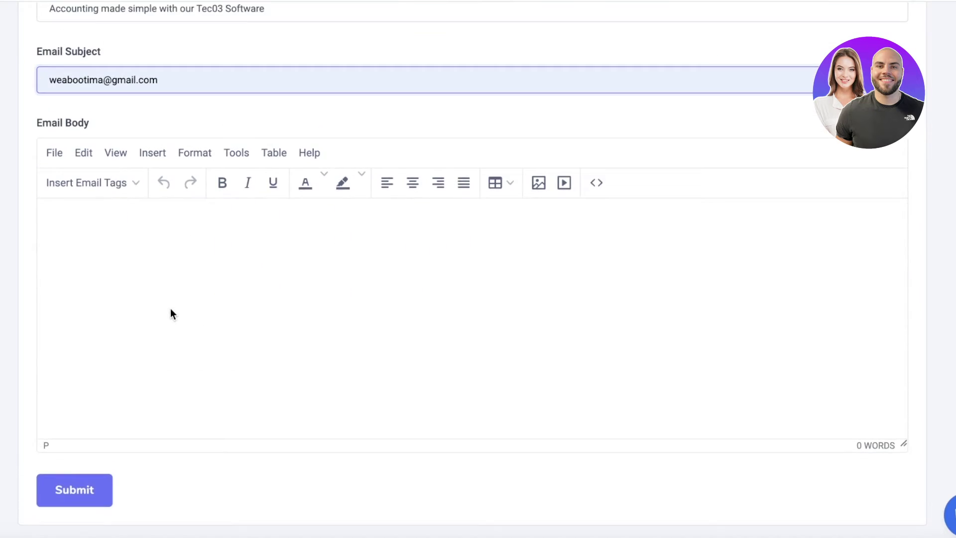
Step: Leave the template's email body unwritten and head back to the Campaigns list
click(178, 251)
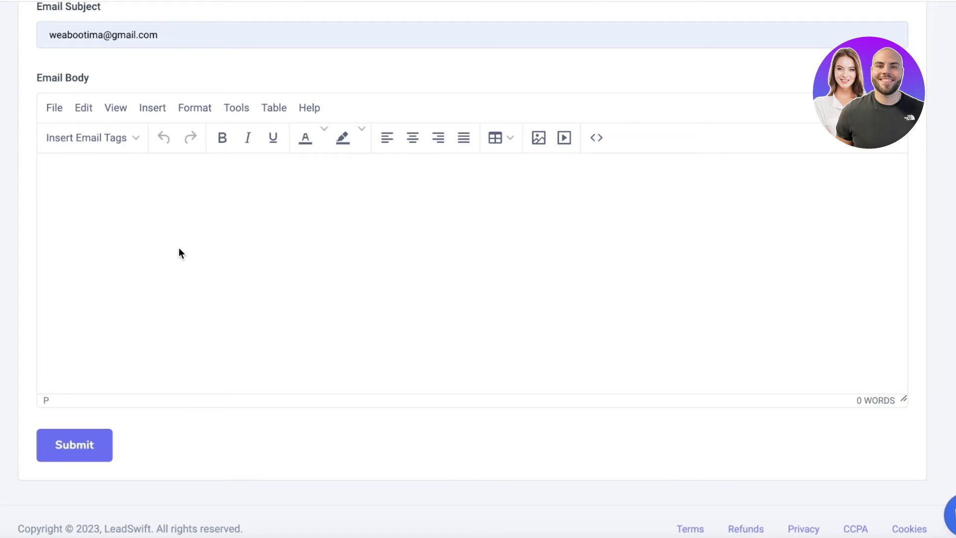
scroll(719, 180, up, 5)
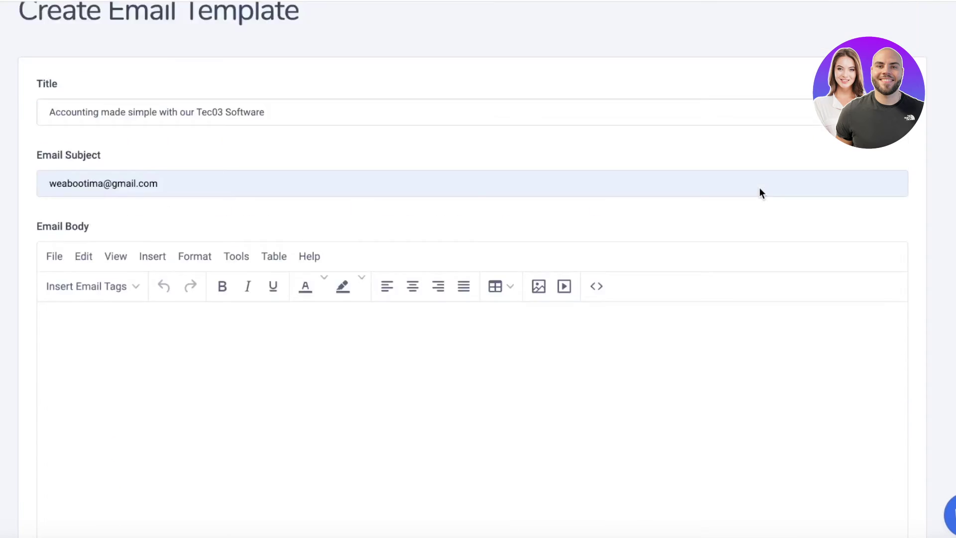
mouse_move(234, 48)
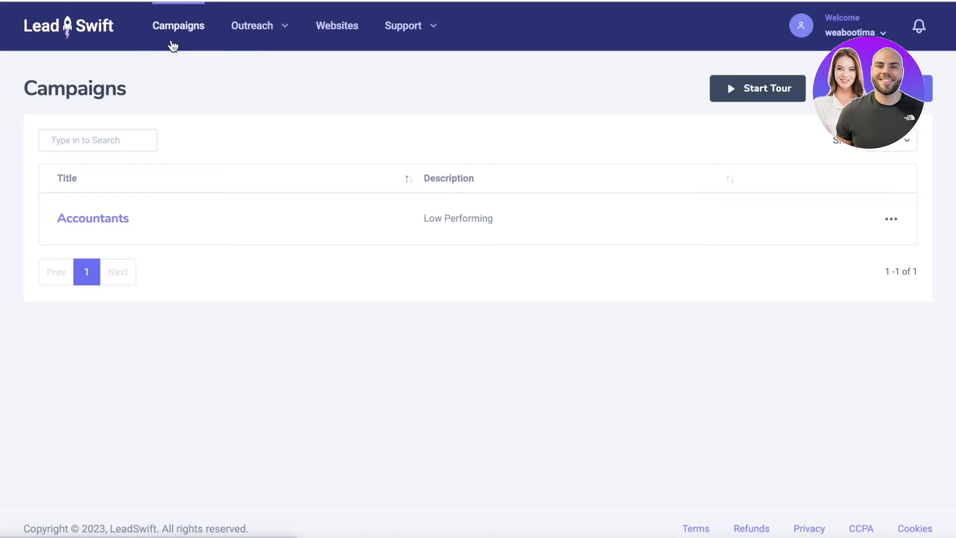
Step: Open the Accountants campaign and look over its page
click(124, 220)
scroll(363, 242, down, 1)
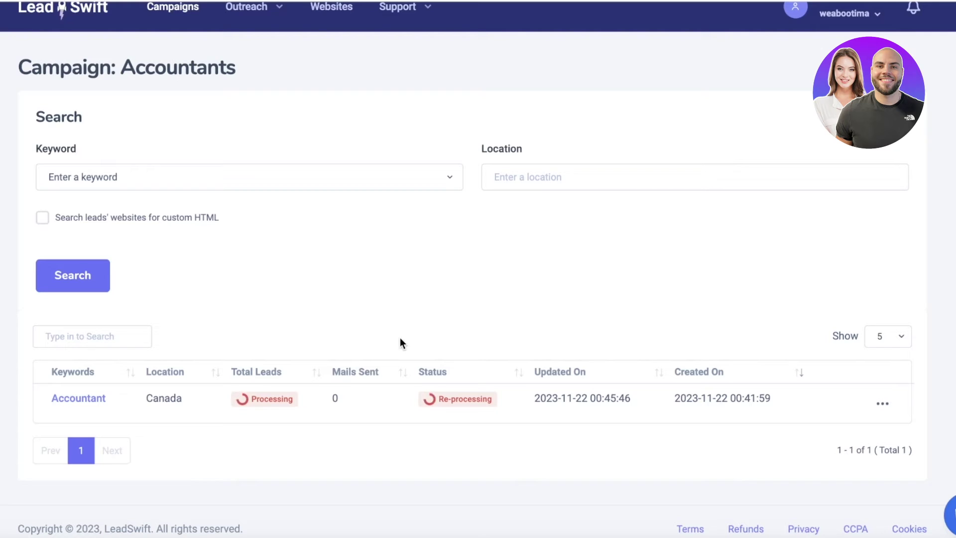
scroll(349, 149, up, 1)
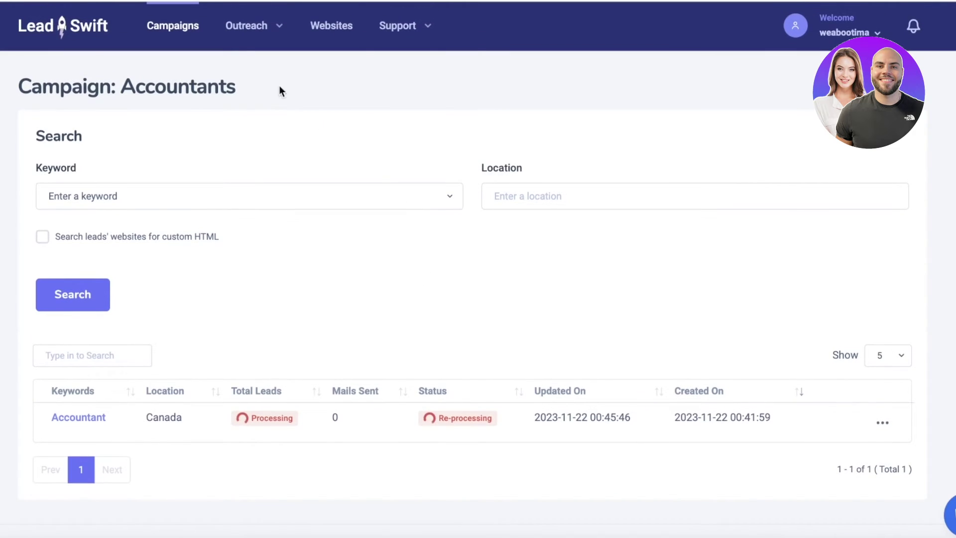
Step: Create a new contact sequence titled 'accountants' with description 'xyz'
mouse_move(224, 19)
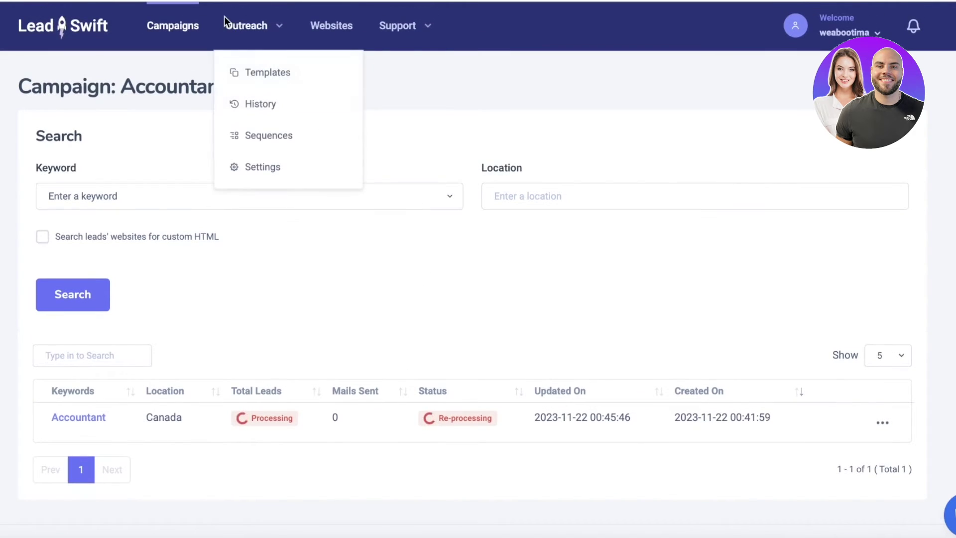
click(262, 136)
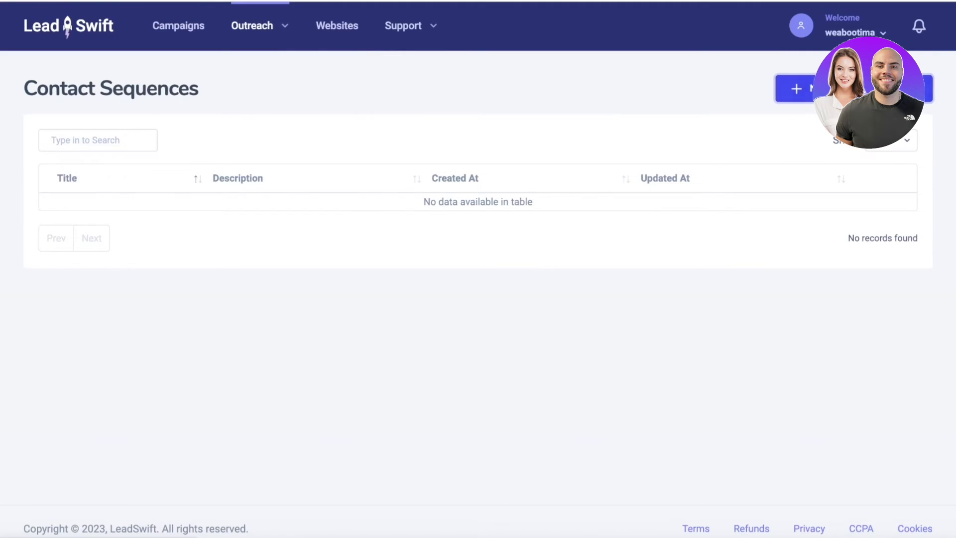
click(796, 89)
click(276, 202)
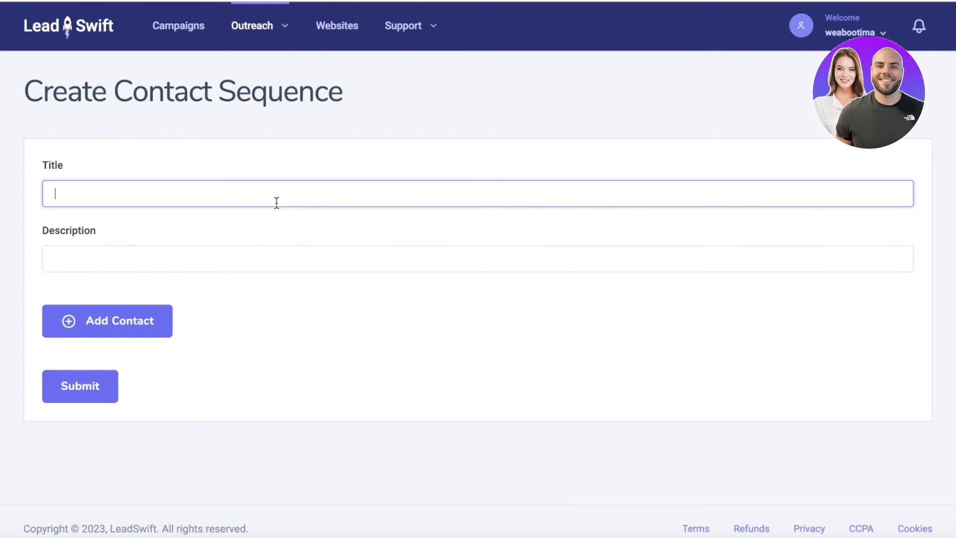
text(accountants)
click(237, 254)
text(a)
key(BackSpace)
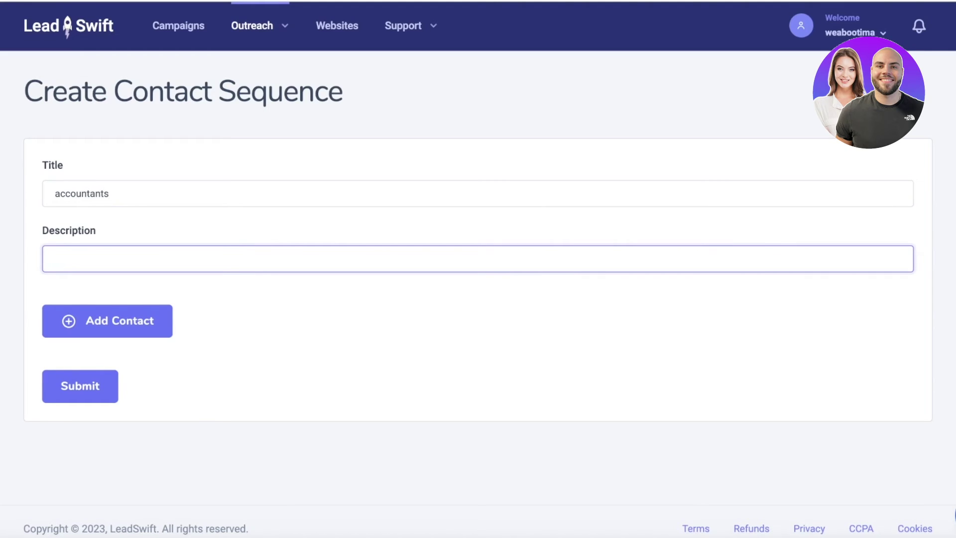
text(xyz)
Step: Add an empty email step, browsing mail templates without choosing one
click(146, 327)
scroll(127, 331, down, 7)
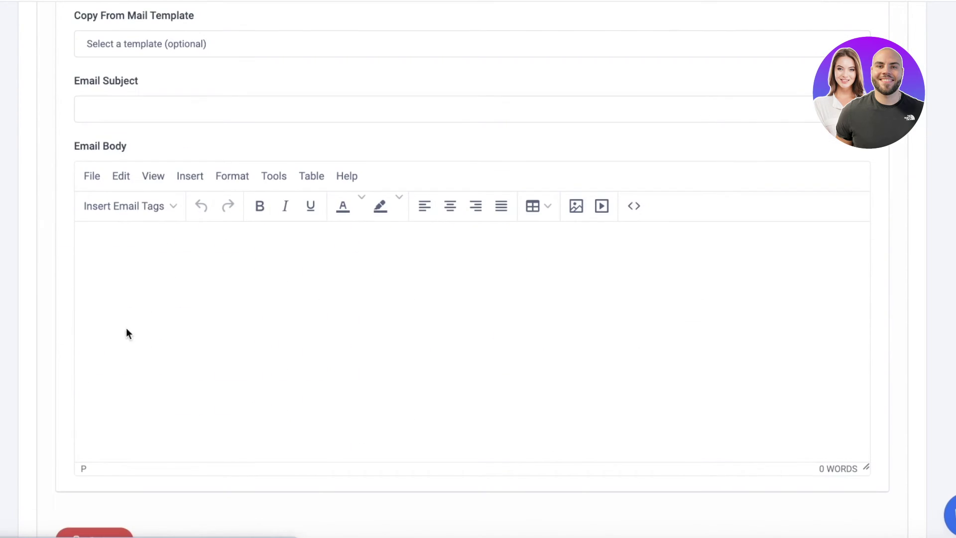
scroll(89, 174, up, 3)
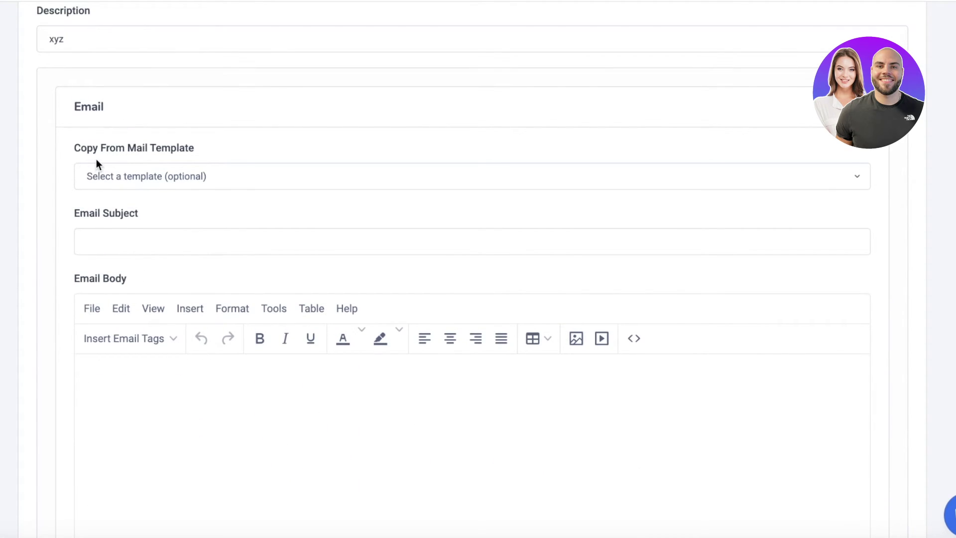
click(97, 176)
click(20, 191)
scroll(256, 203, down, 5)
scroll(234, 296, up, 5)
scroll(227, 265, up, 5)
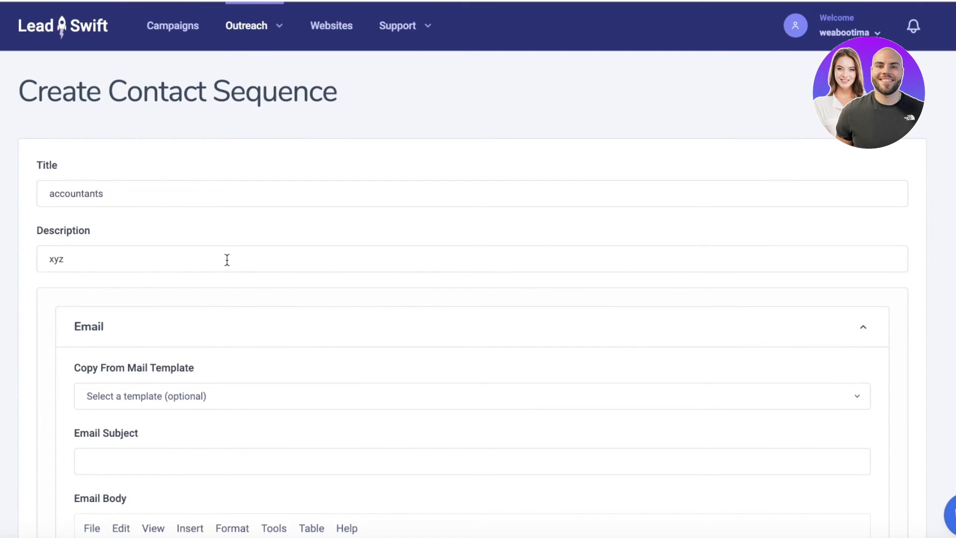
scroll(227, 260, down, 3)
scroll(238, 211, up, 3)
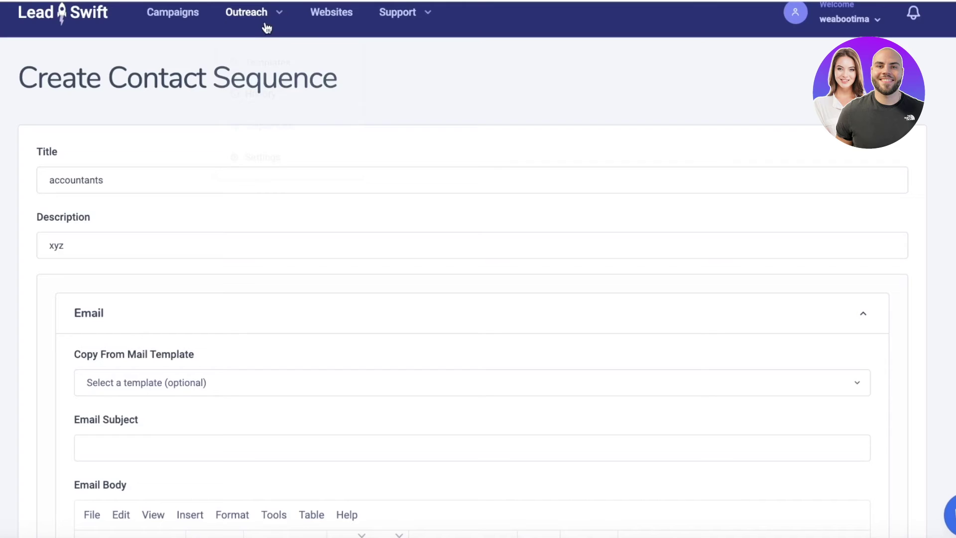
Step: Look at the Websites builder, then return to the campaigns list
click(315, 10)
mouse_move(387, 26)
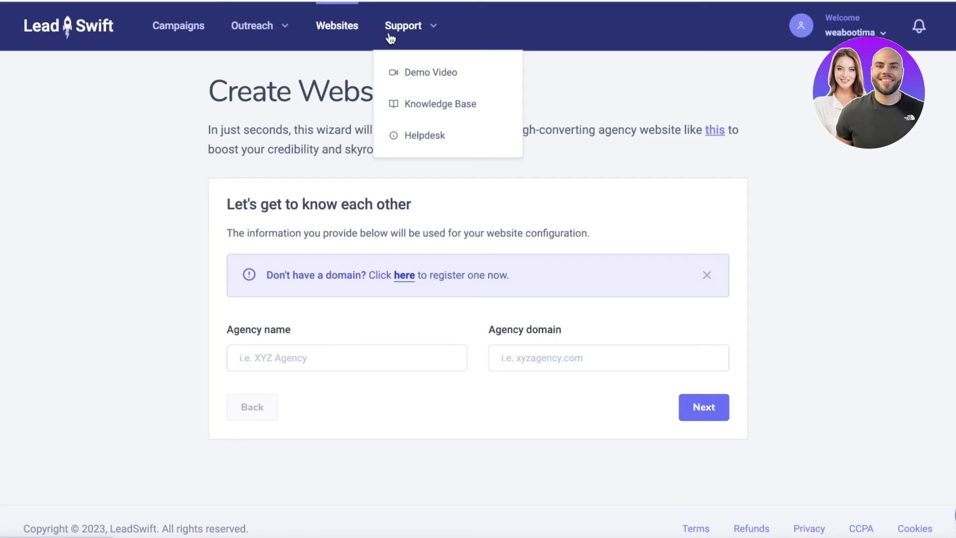
click(178, 27)
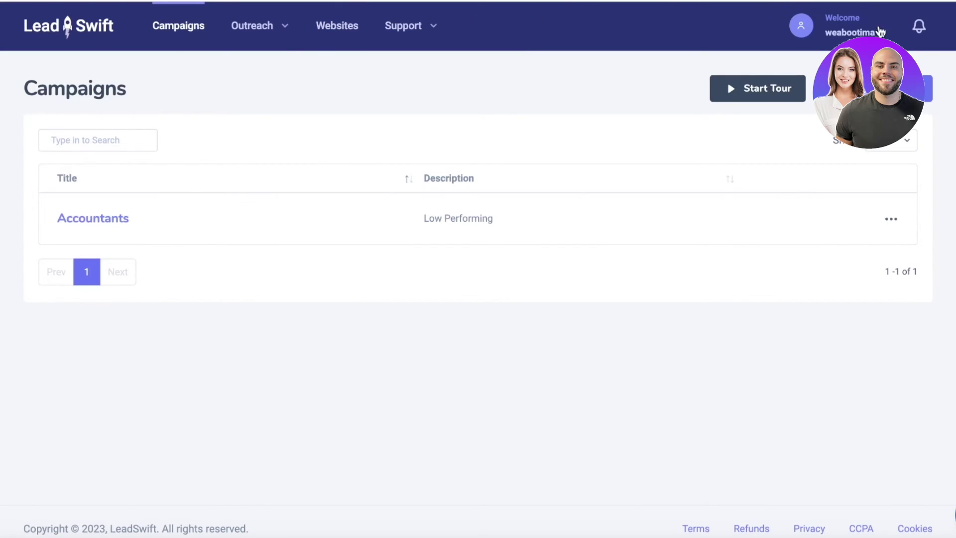
Step: View the subscription packages under Account Setting's Add/Renew Subscription tab
click(866, 32)
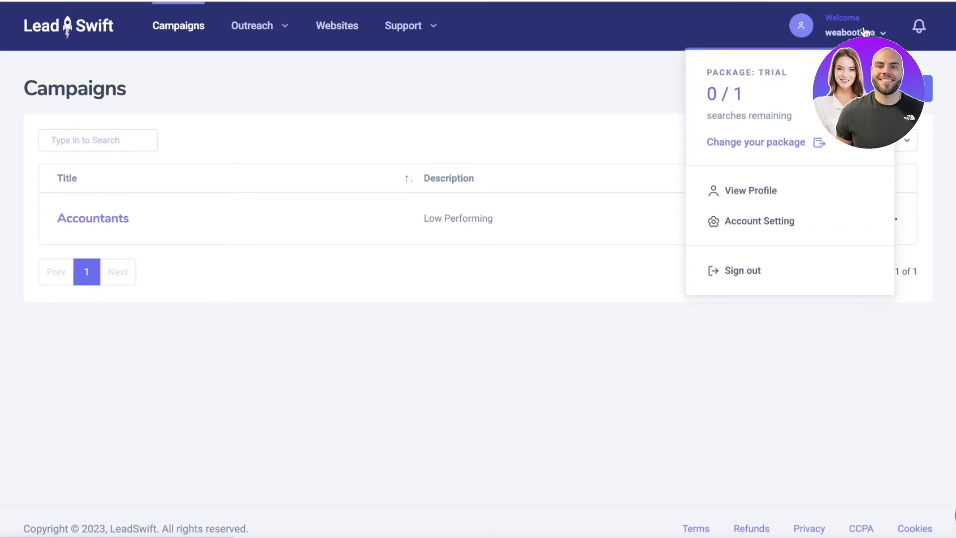
click(749, 227)
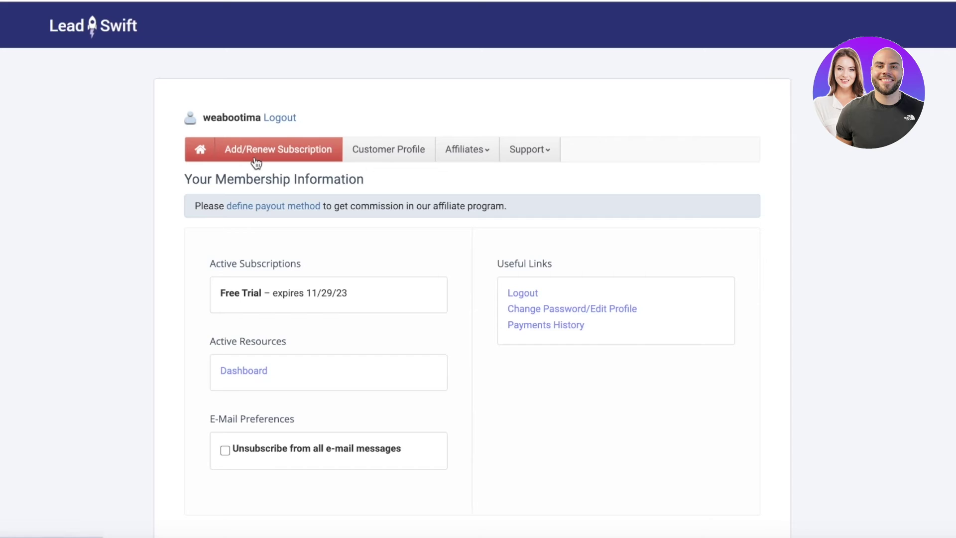
click(255, 163)
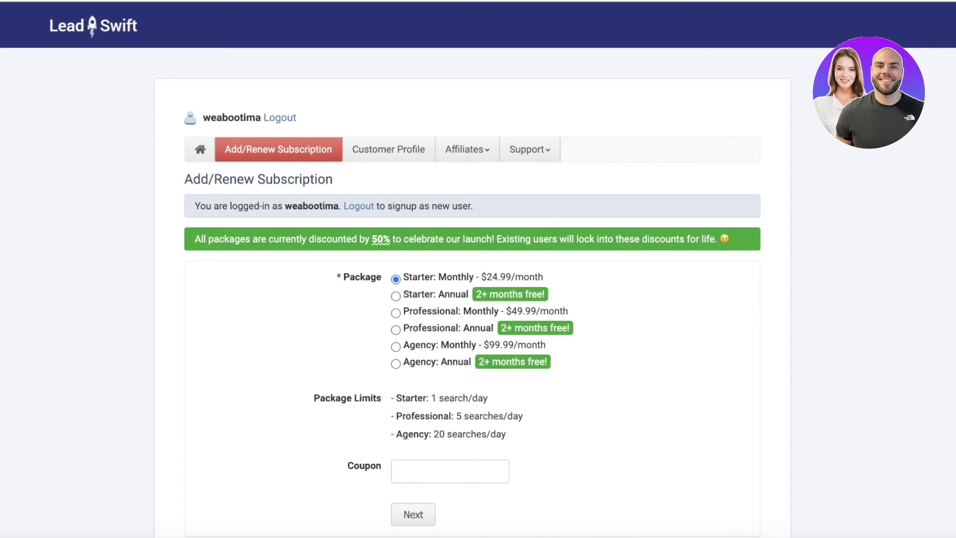
scroll(478, 269, down, 3)
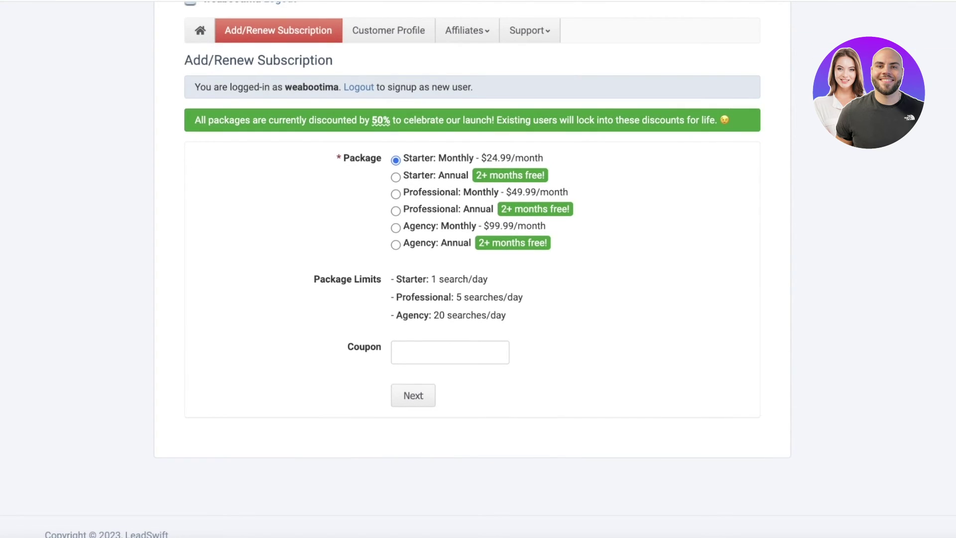
scroll(743, 145, up, 3)
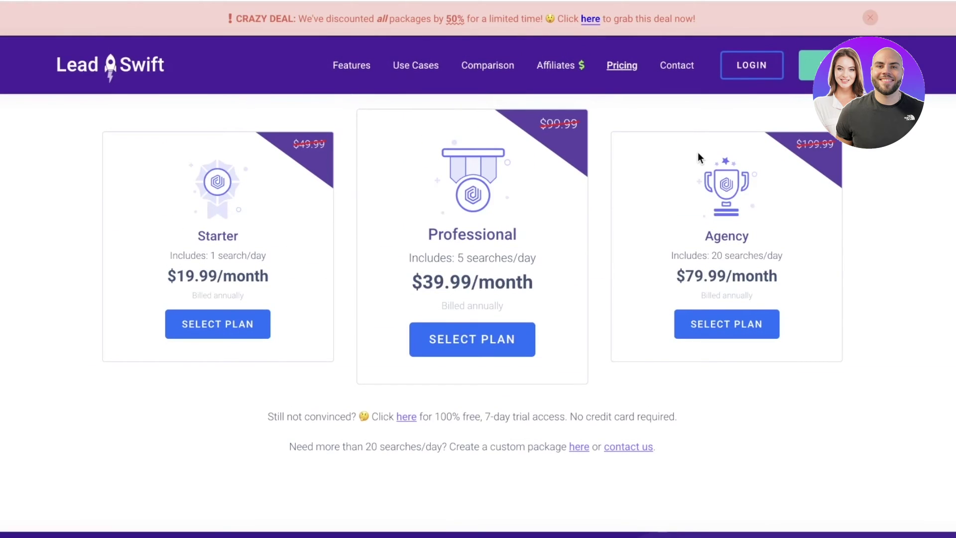
Step: Set the pricing toggle to Monthly, showing $24.99, $49.99 and $99.99 plans
scroll(880, 174, up, 1)
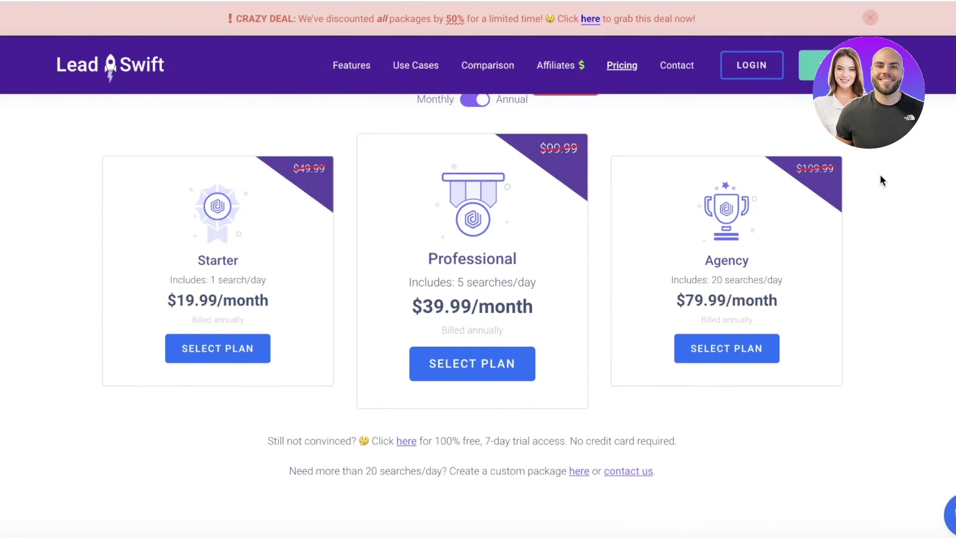
scroll(881, 181, up, 1)
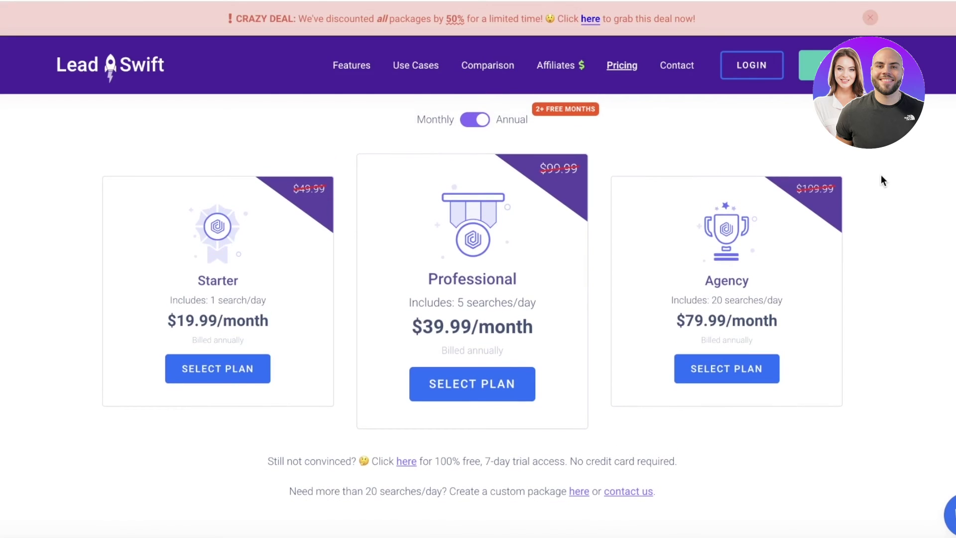
click(468, 124)
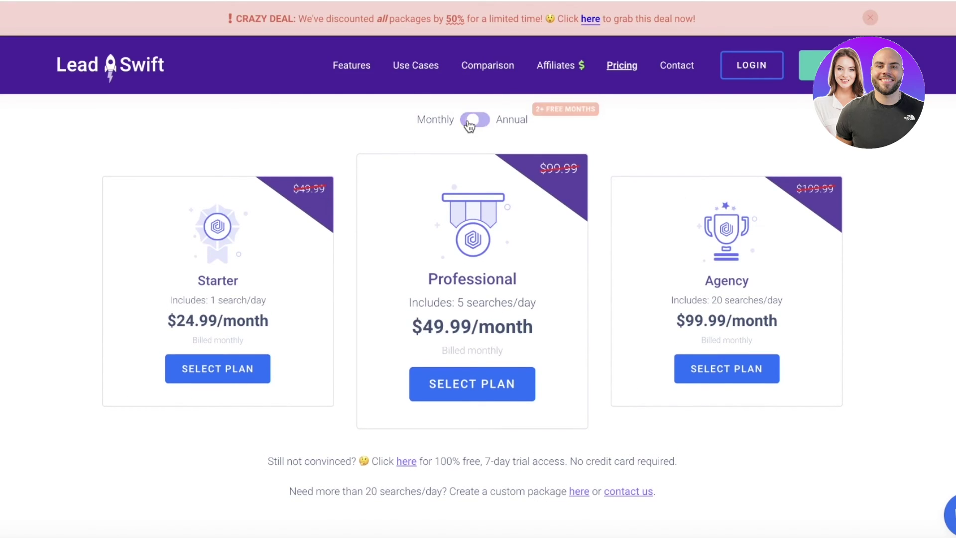
click(468, 124)
click(467, 124)
click(468, 124)
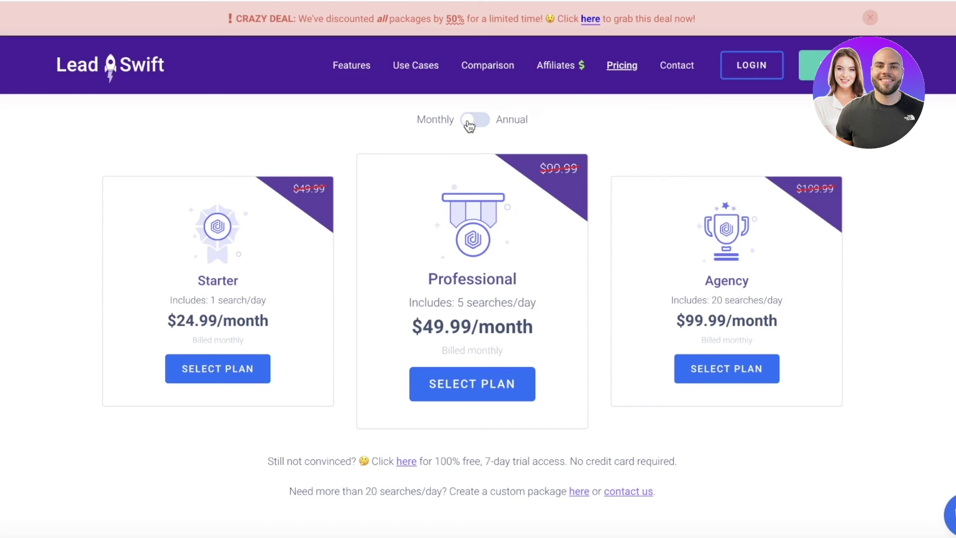
click(468, 124)
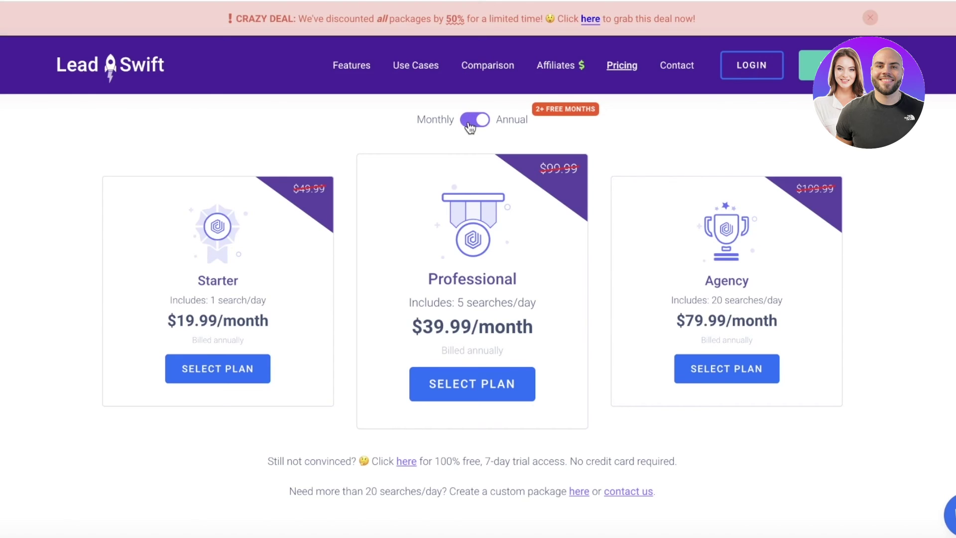
click(468, 124)
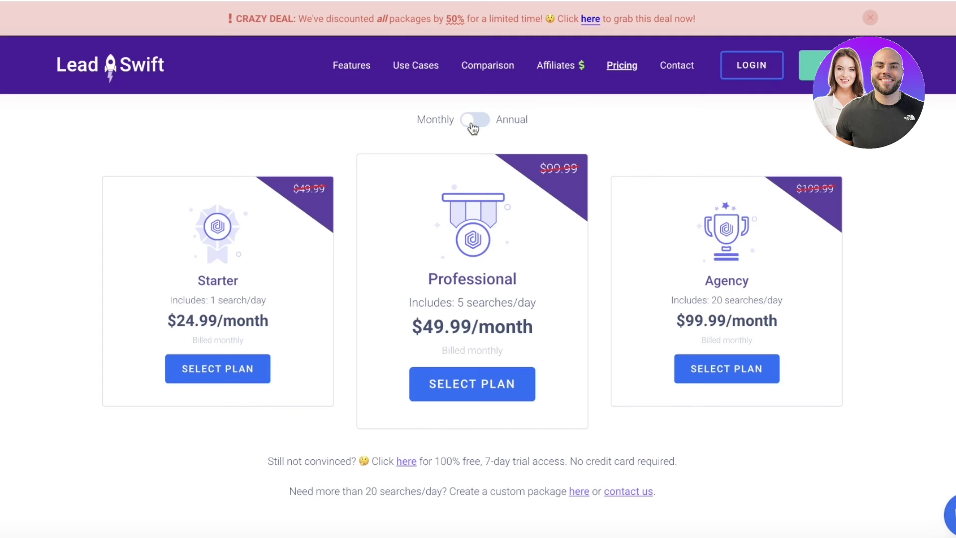
Step: Scroll through the monthly Starter, Professional and Agency plan details
scroll(219, 313, down, 1)
scroll(634, 235, up, 2)
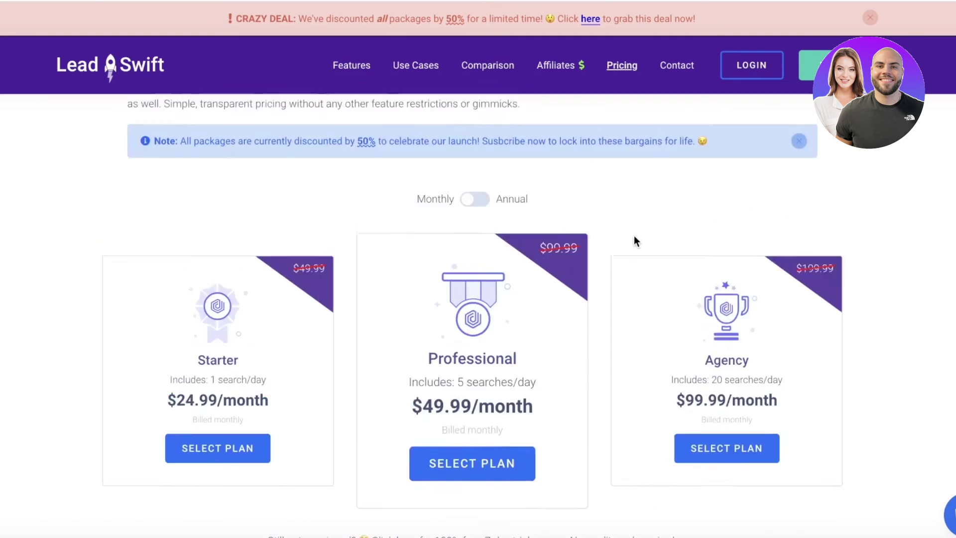
scroll(527, 240, down, 2)
scroll(255, 276, down, 1)
scroll(255, 276, up, 3)
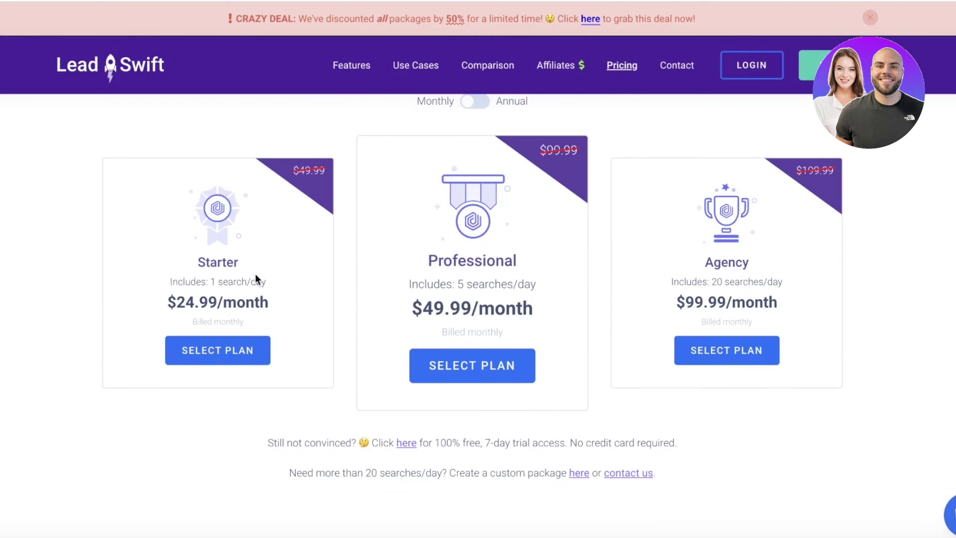
scroll(207, 337, down, 3)
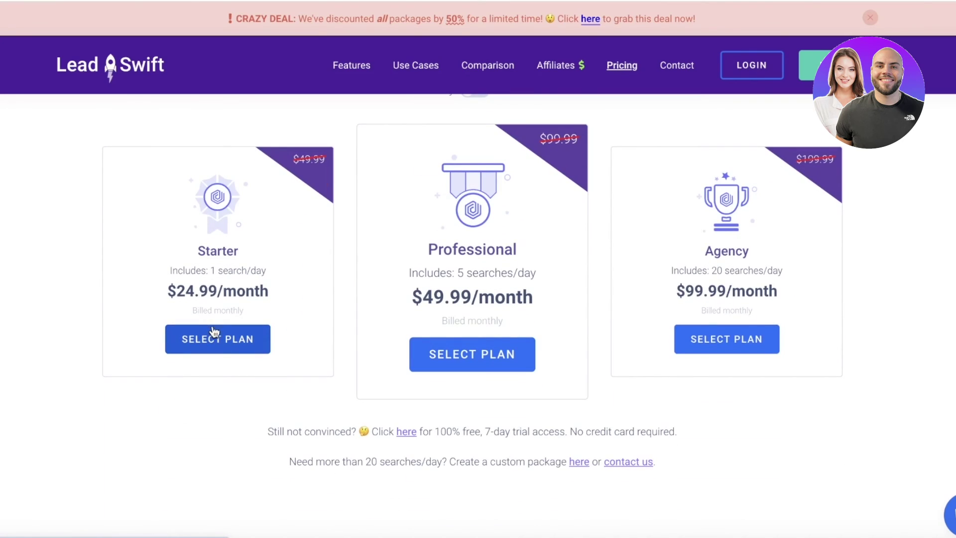
scroll(404, 304, up, 2)
scroll(449, 303, down, 1)
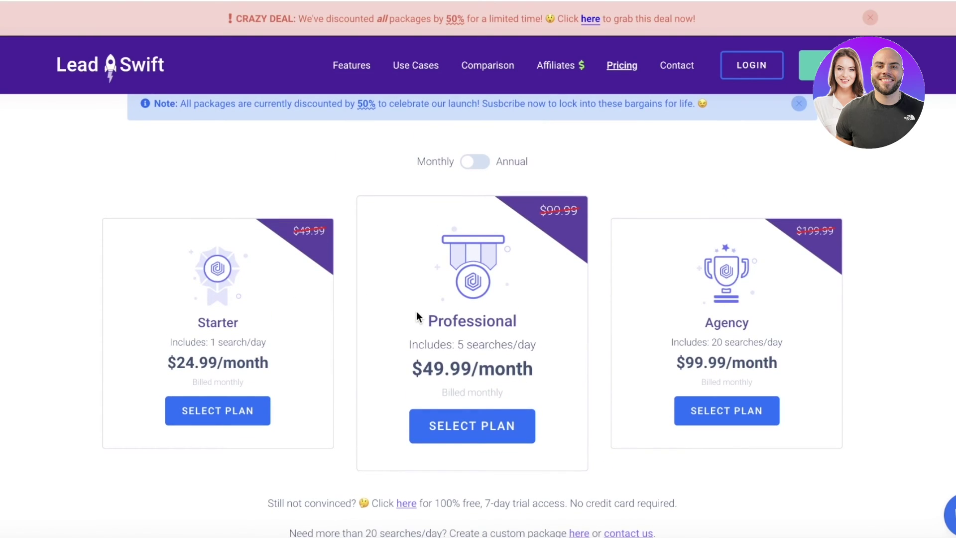
scroll(852, 276, down, 2)
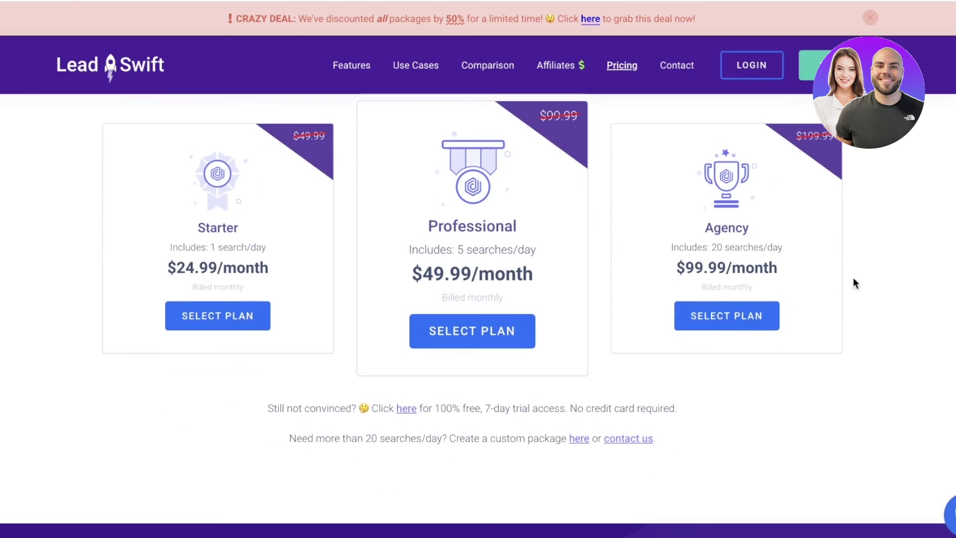
scroll(902, 266, up, 4)
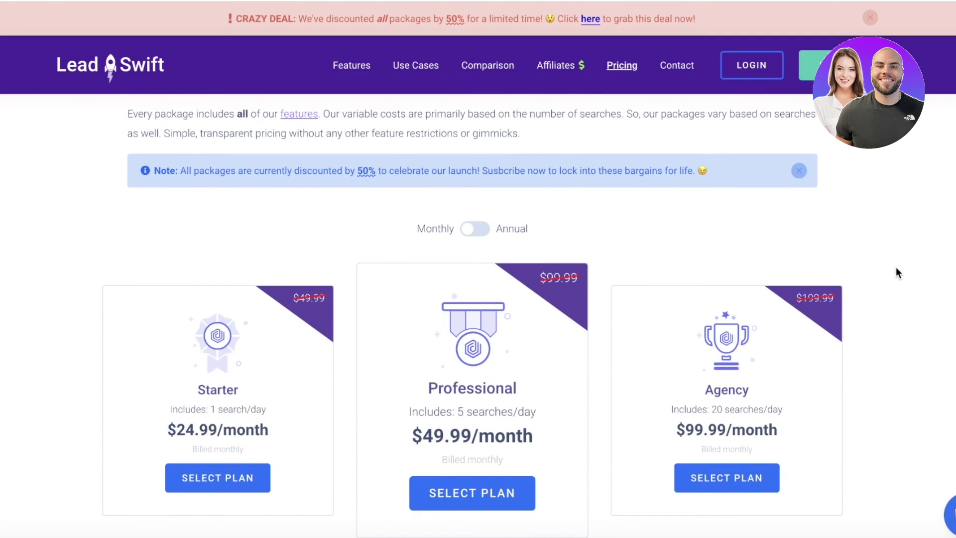
scroll(894, 267, down, 3)
scroll(359, 303, up, 3)
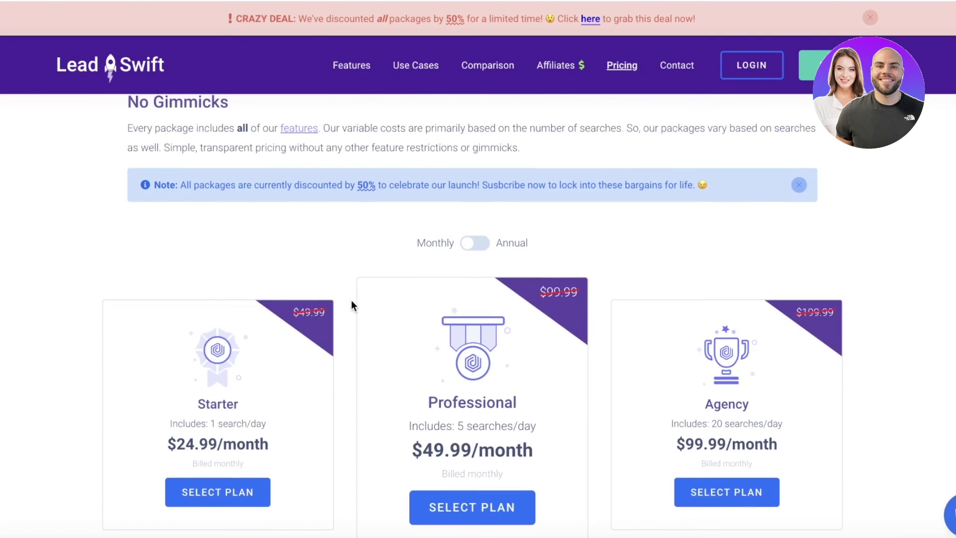
scroll(348, 299, down, 1)
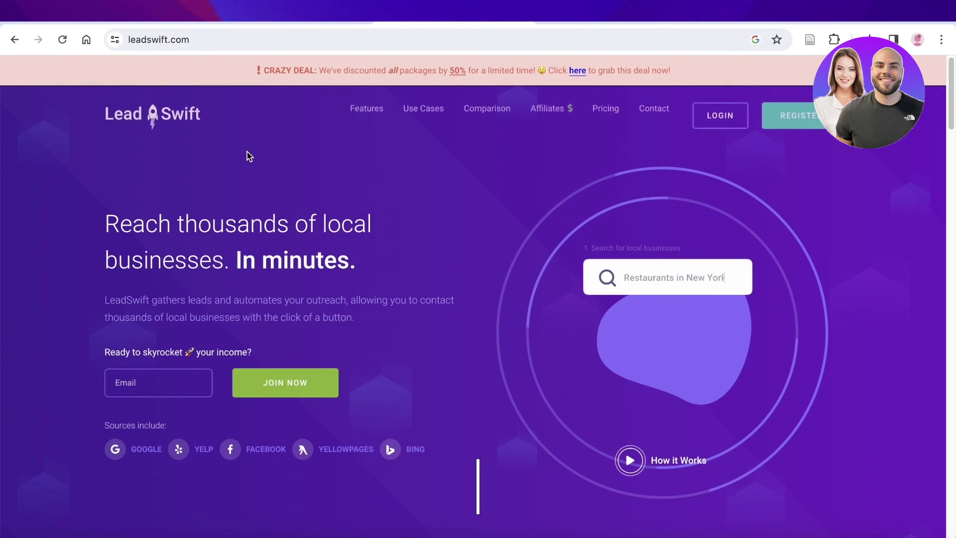
Step: Scroll the leadswift.com home page showing the 'Restaurants in New York' lead-search demo
scroll(642, 264, down, 5)
scroll(644, 267, up, 5)
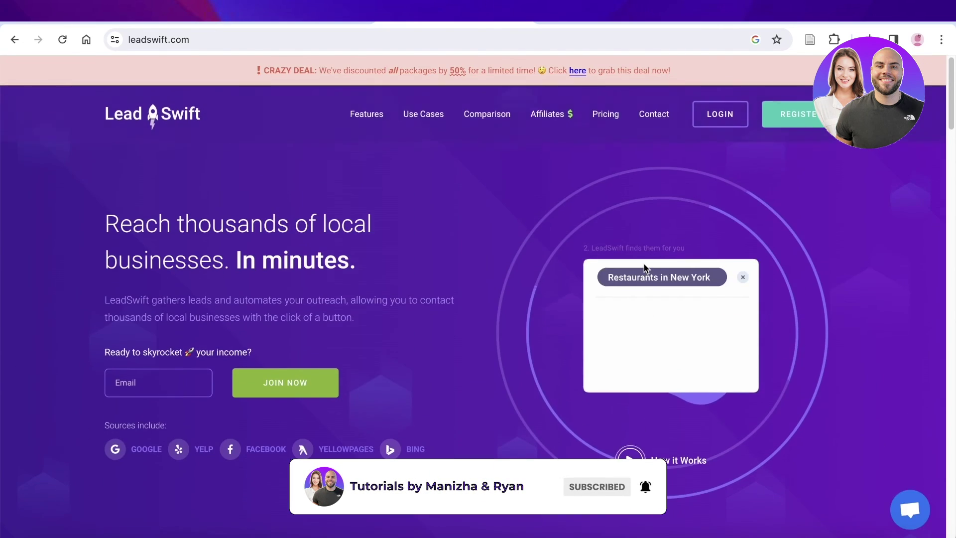